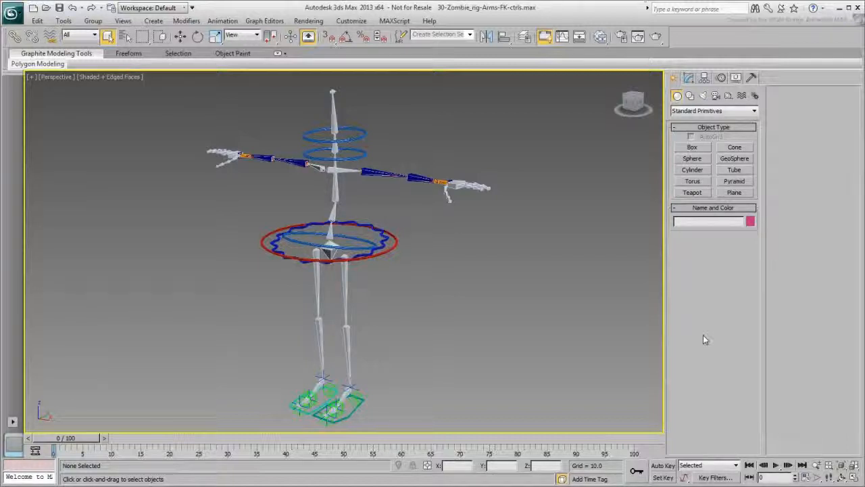
Select the blue left arm bone chain and isolate it in the viewport
alt+middle_drag(448, 242, 400, 287)
scroll(407, 247, up, 6)
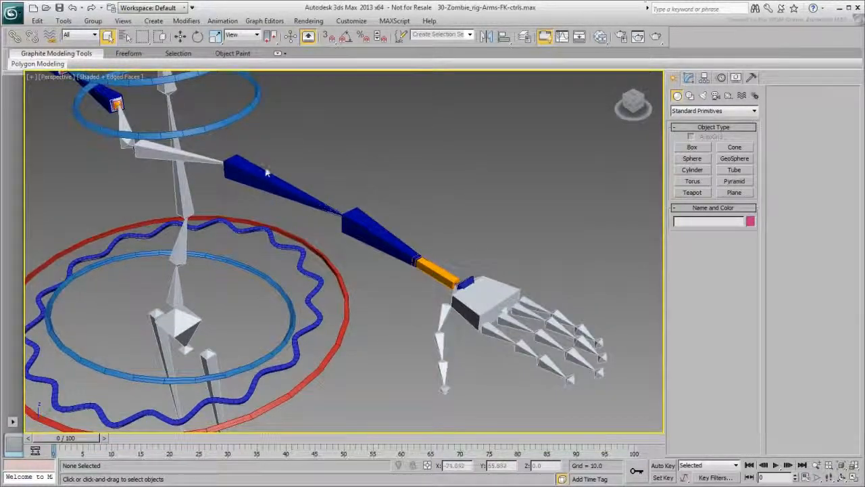
double_click(254, 166)
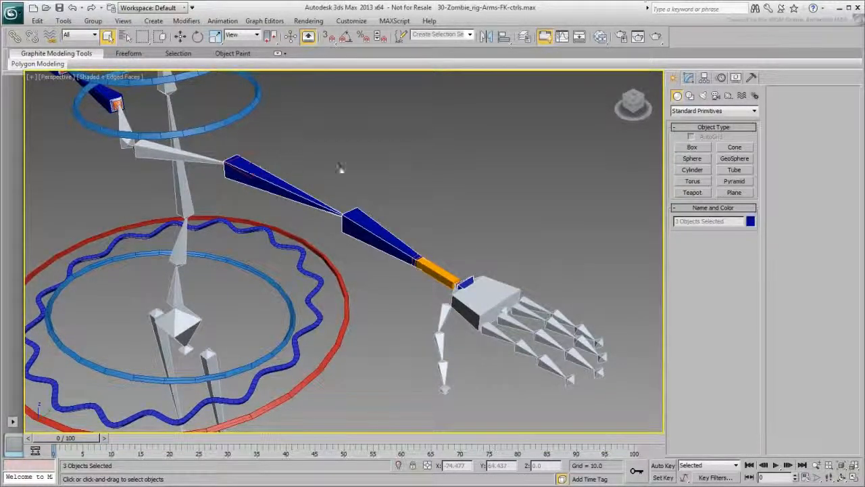
right_click(382, 169)
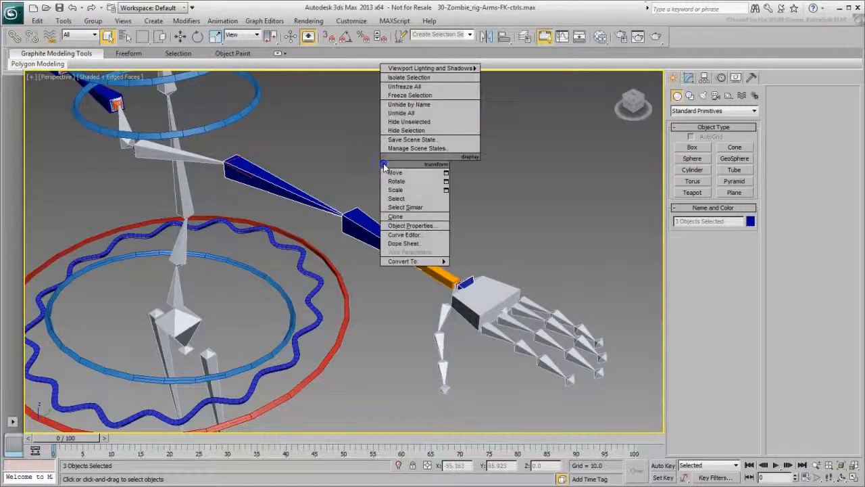
click(410, 80)
scroll(390, 224, down, 2)
middle_drag(382, 230, 393, 232)
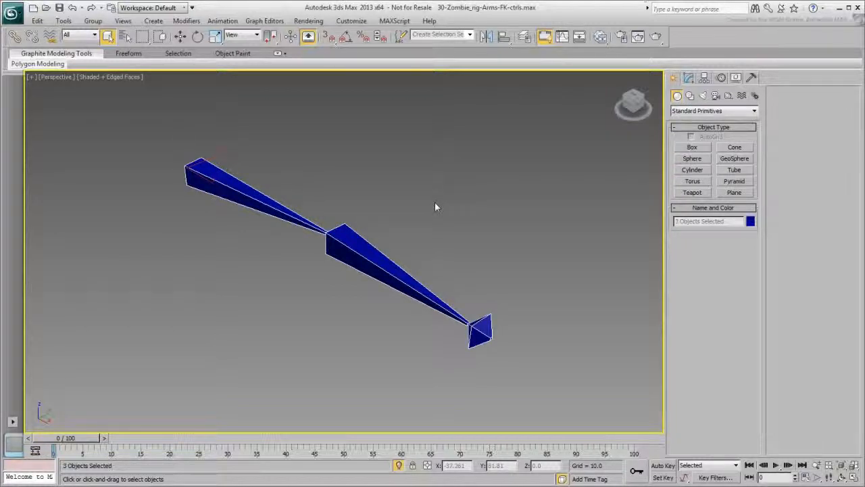
Draw a circle with a radius of about 5.6 beside the arm bones and convert it to an editable spline
click(690, 95)
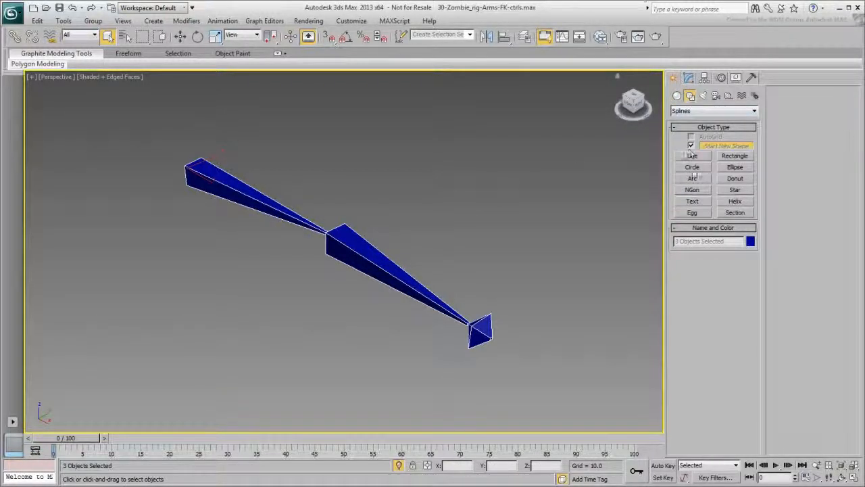
click(692, 167)
drag(491, 253, 521, 260)
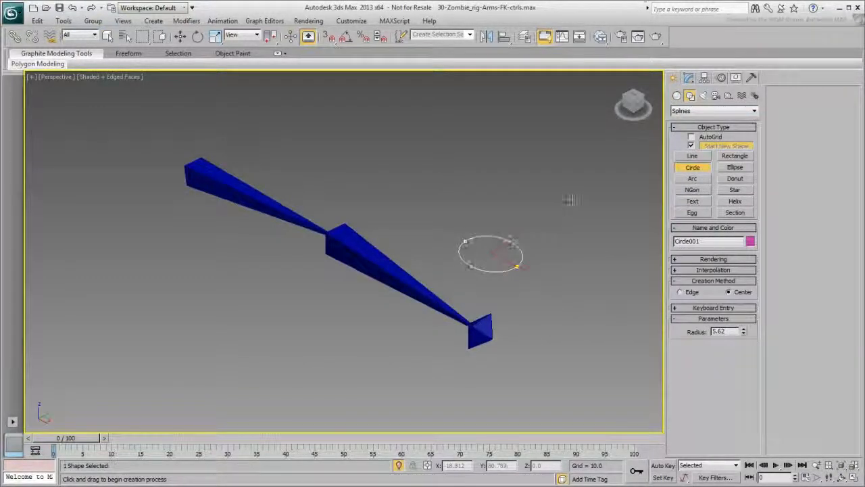
right_click(524, 245)
right_click(491, 252)
mouse_move(521, 352)
click(599, 352)
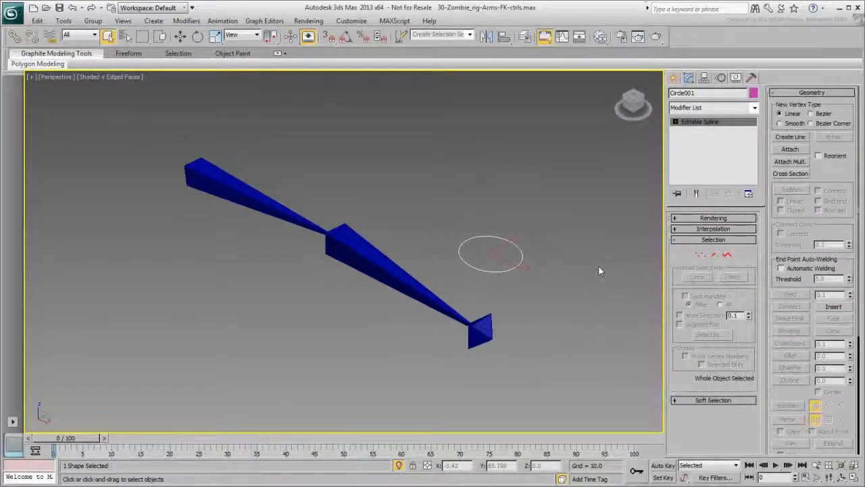
Enable the circle's rendered thickness in the viewport only
click(713, 218)
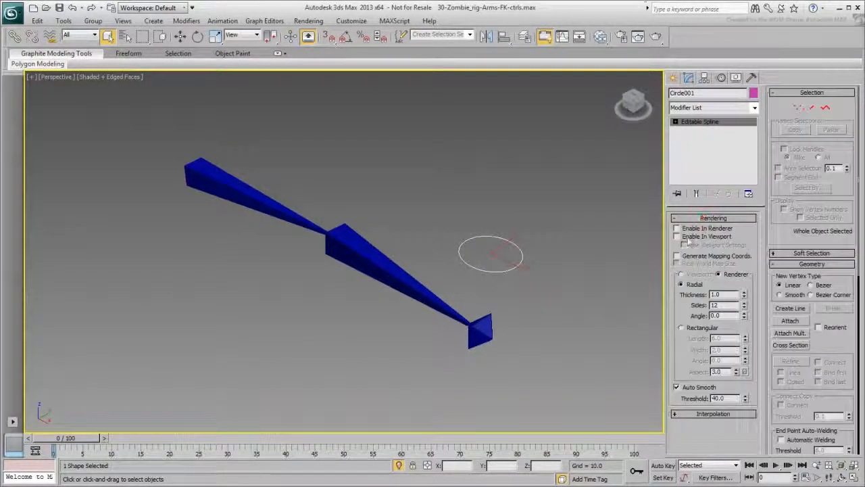
click(677, 228)
click(676, 236)
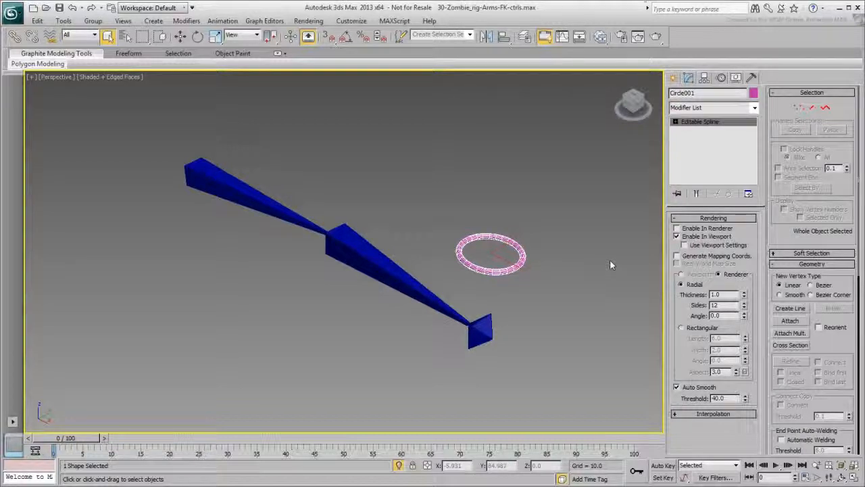
With angle snap on, rotate-copy the circle at spline level to form a sphere of three crossing rings in one shape
click(675, 120)
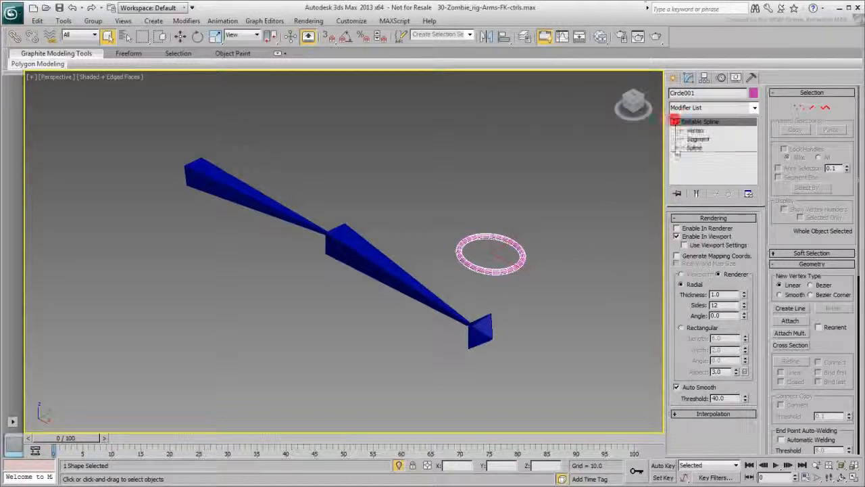
click(694, 148)
drag(551, 198, 453, 287)
right_click(490, 250)
click(517, 266)
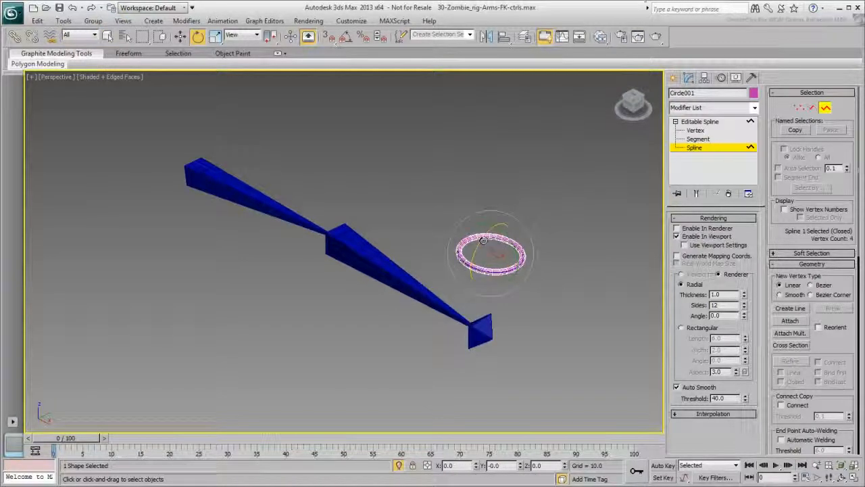
click(345, 36)
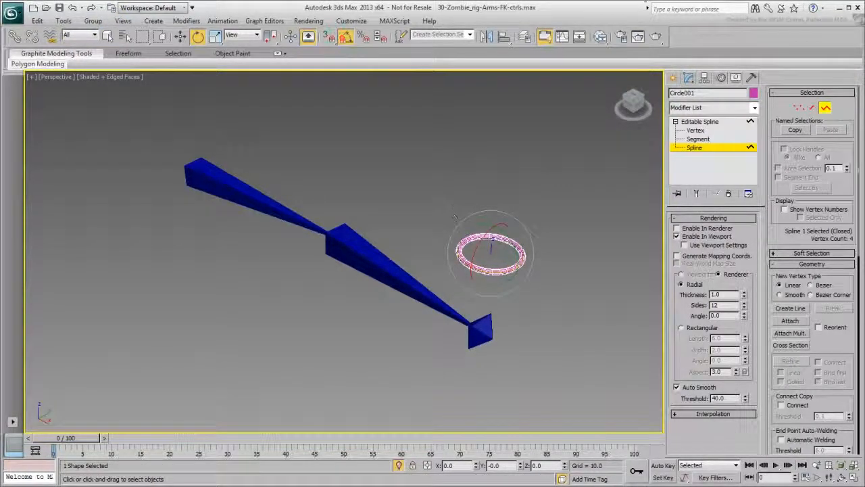
shift+drag(457, 236, 535, 275)
alt+middle_drag(535, 275, 533, 315)
key(a)
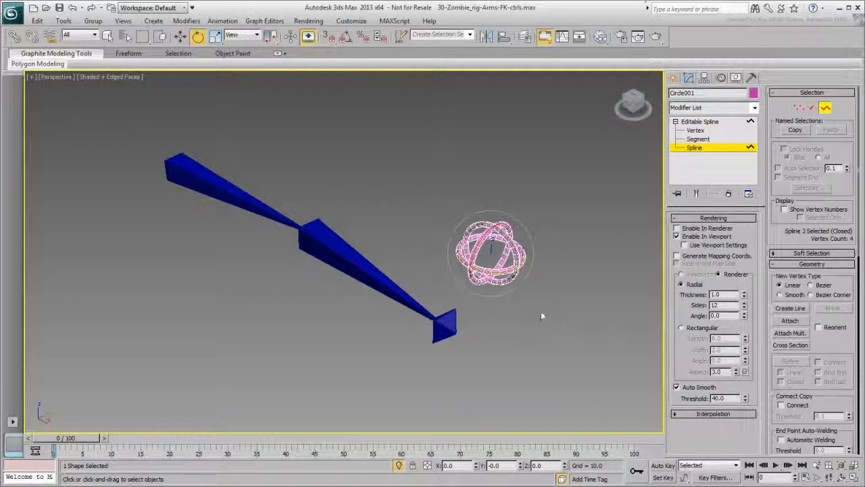
click(701, 148)
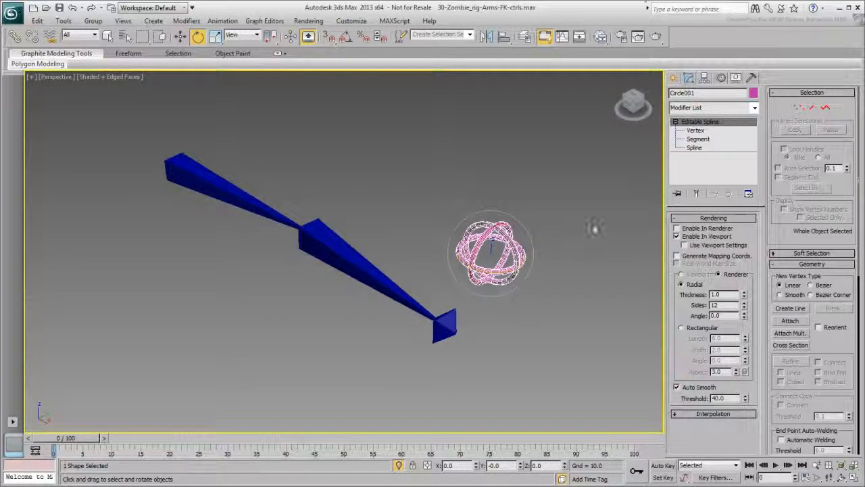
Rename the three-ring shape as zombie_l_Shoulder_FK_ctrl
drag(705, 93, 531, 177)
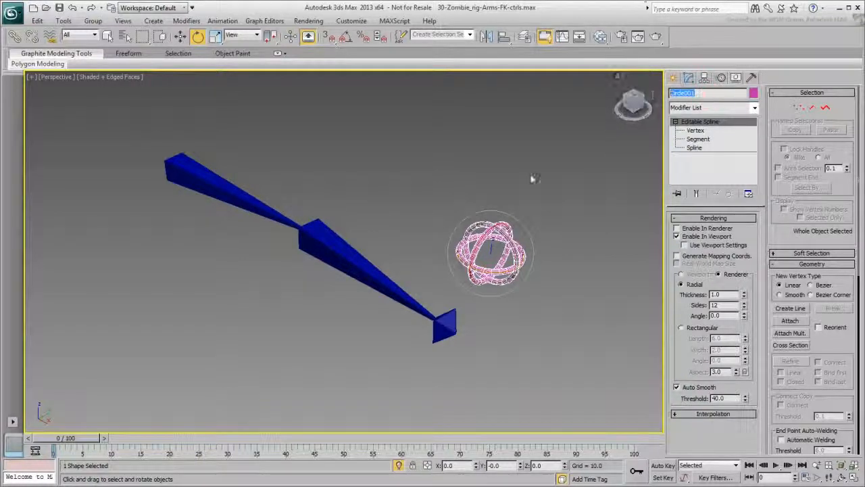
text(zombie_l_Shoulder)
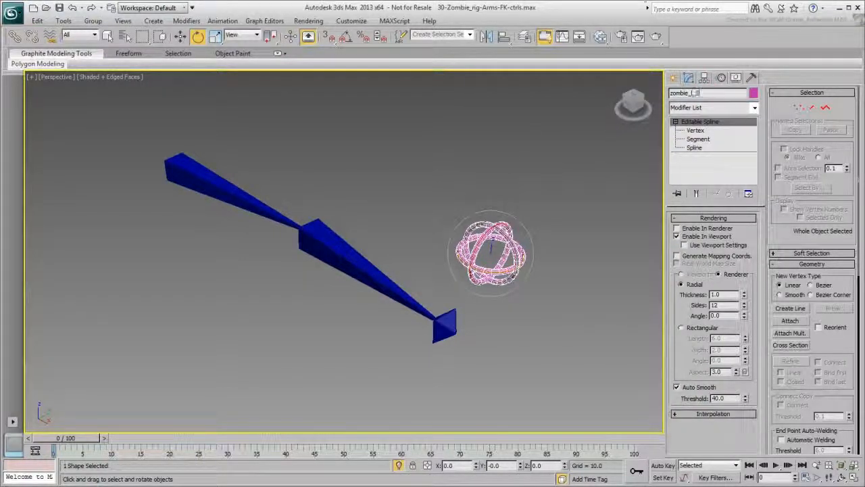
text(_FK_Ct)
text(ctrl)
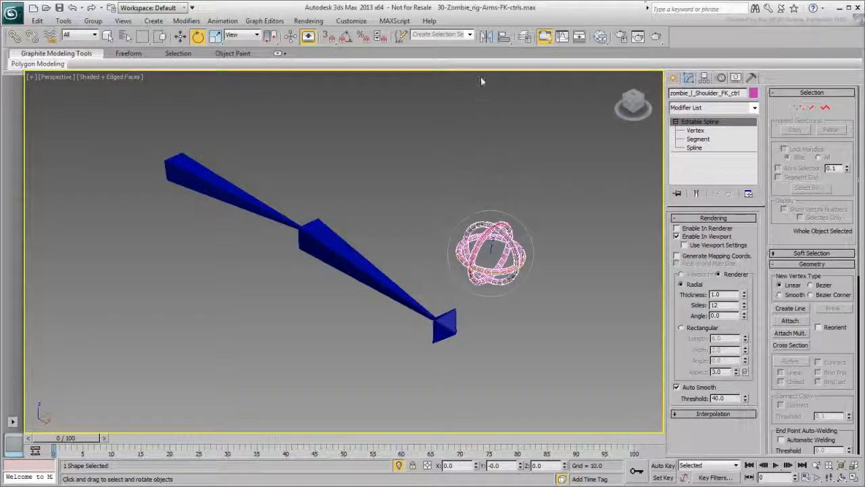
Align the control to the upper arm bone, pivot to pivot, matching position and orientation on the X, Y and Z axes
click(504, 41)
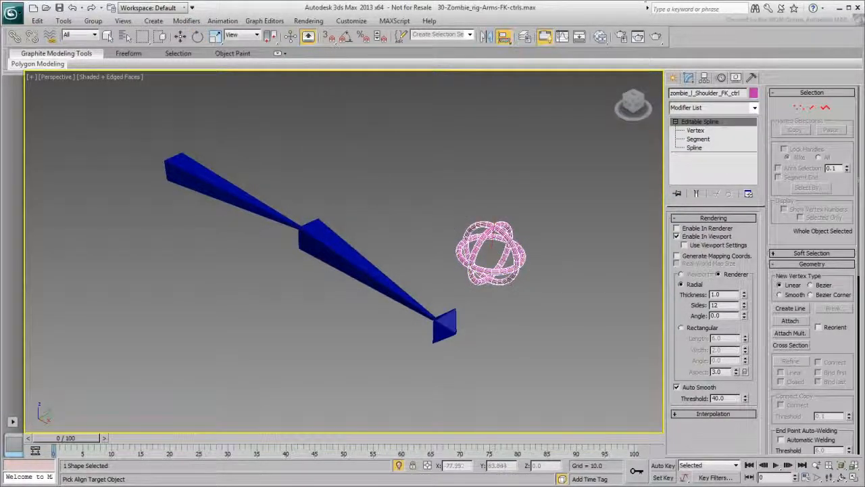
click(192, 179)
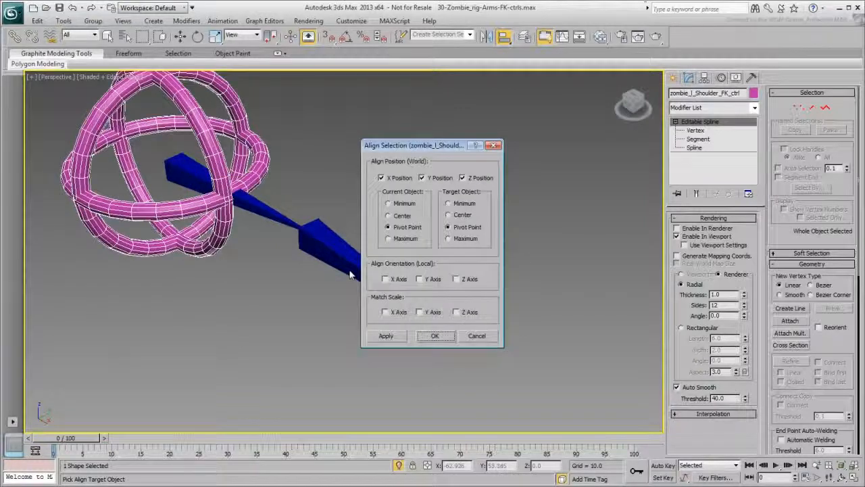
click(386, 279)
click(419, 278)
click(455, 279)
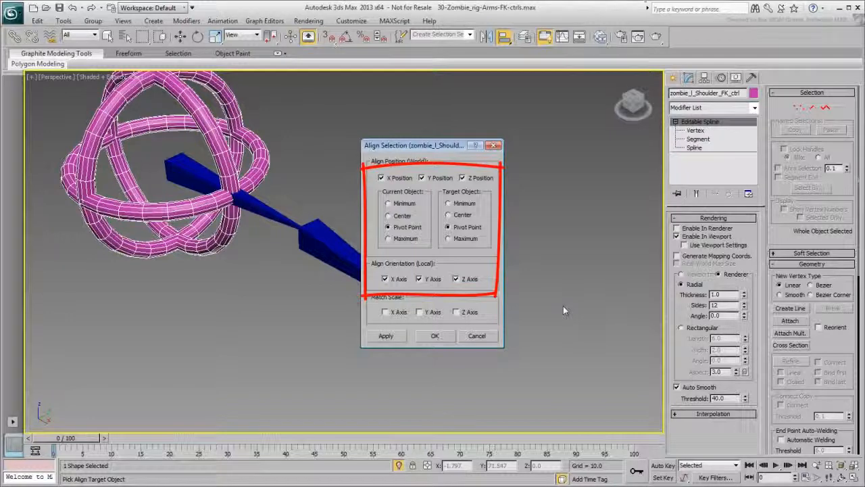
click(435, 336)
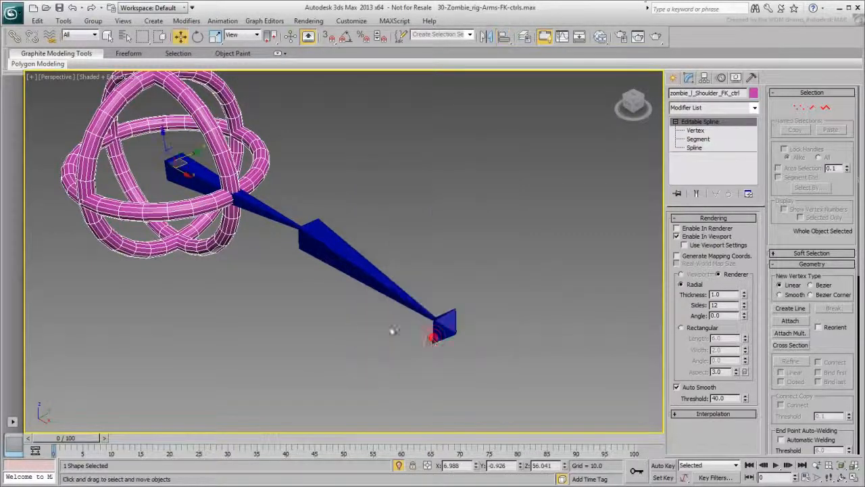
Select all three splines of the shoulder control and scale them down uniformly around the upper arm bone
scroll(274, 246, down, 3)
middle_drag(276, 257, 325, 306)
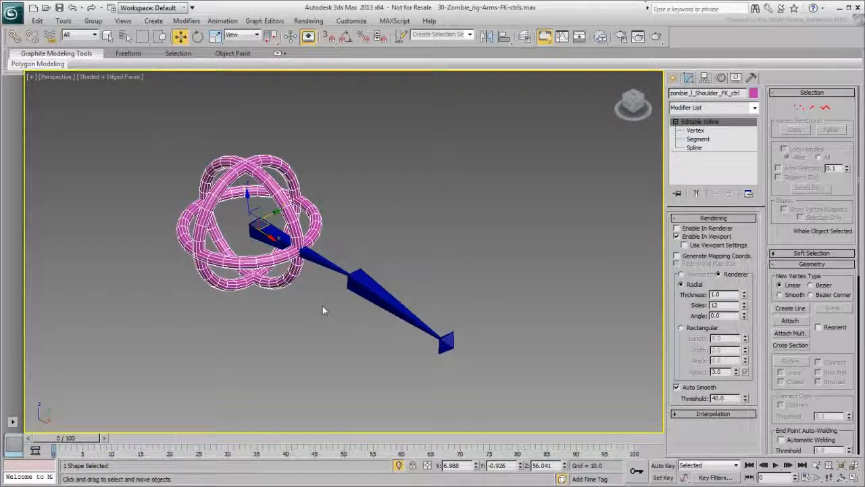
click(696, 148)
drag(351, 122, 150, 328)
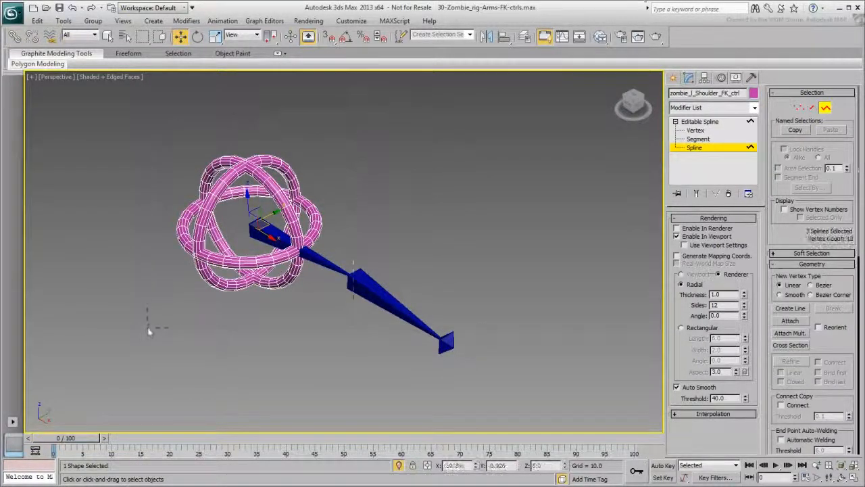
right_click(167, 221)
click(171, 253)
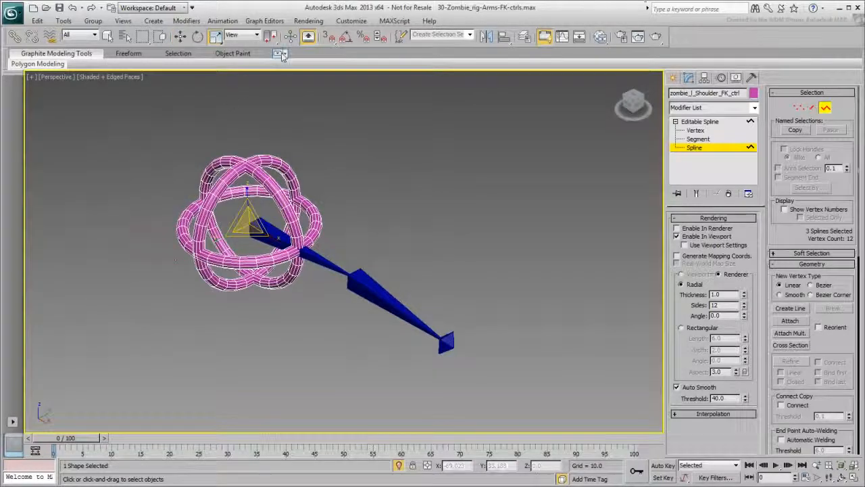
drag(270, 37, 272, 72)
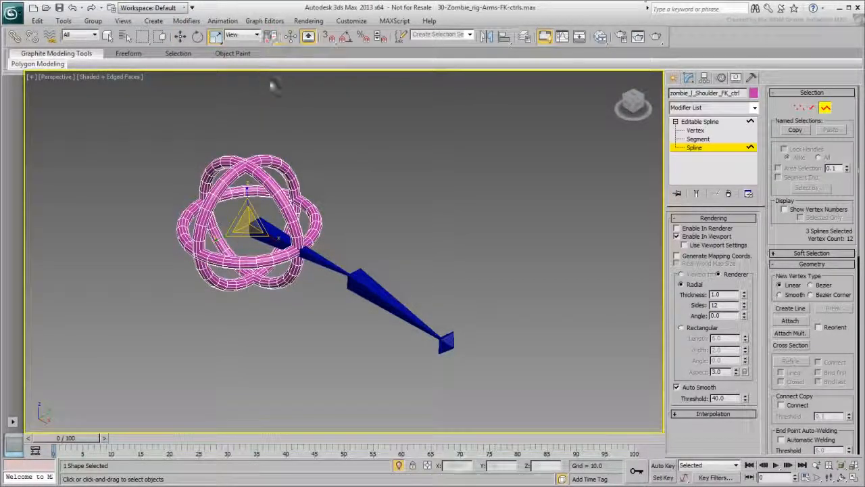
drag(249, 223, 245, 254)
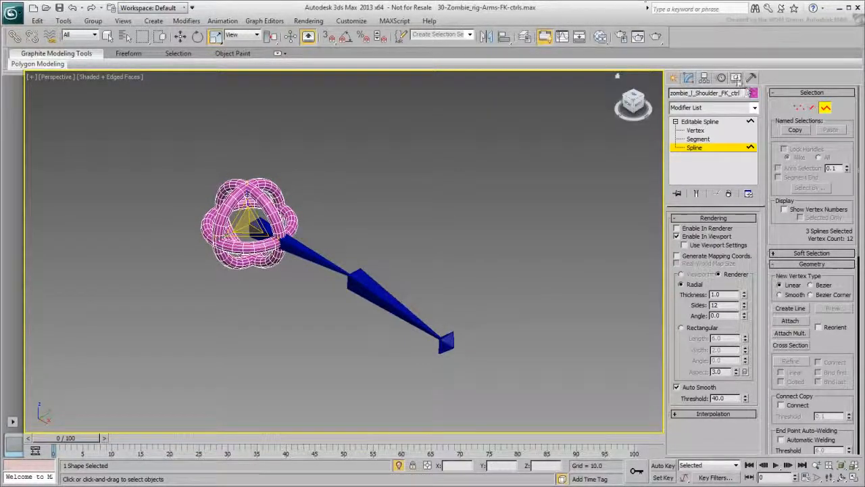
Show the character geometry and scale the control's splines down slightly more to fit around the shoulder
click(736, 77)
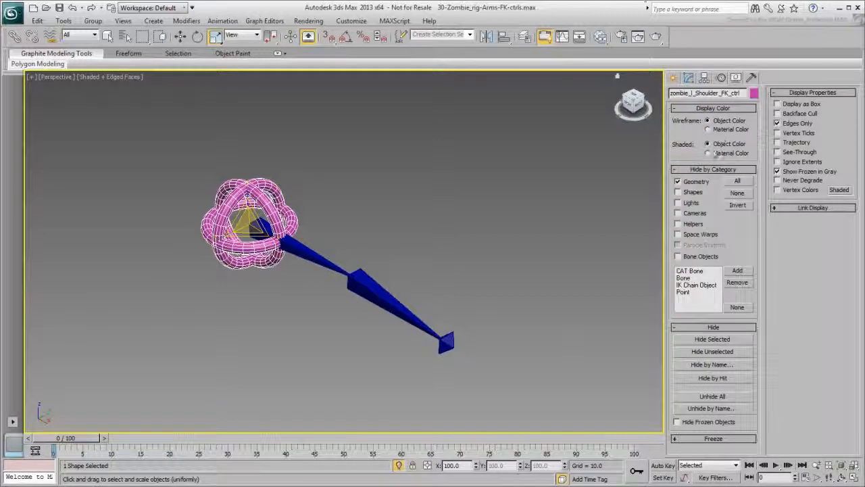
click(690, 184)
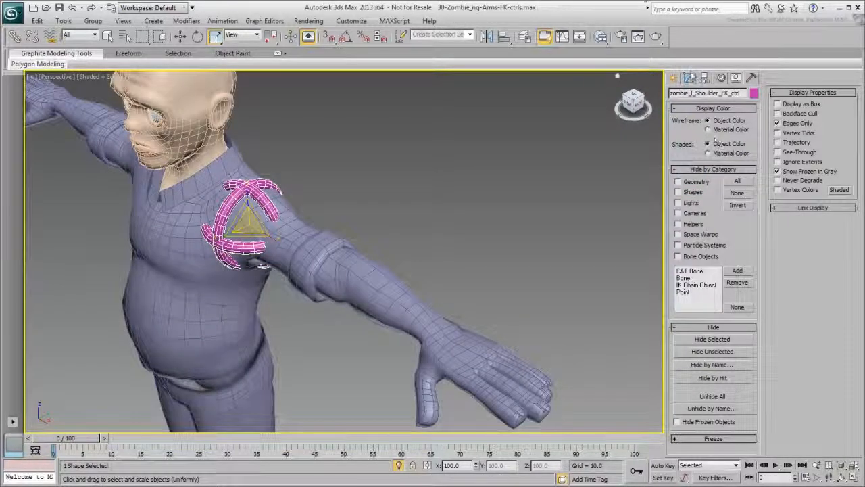
click(688, 78)
click(694, 147)
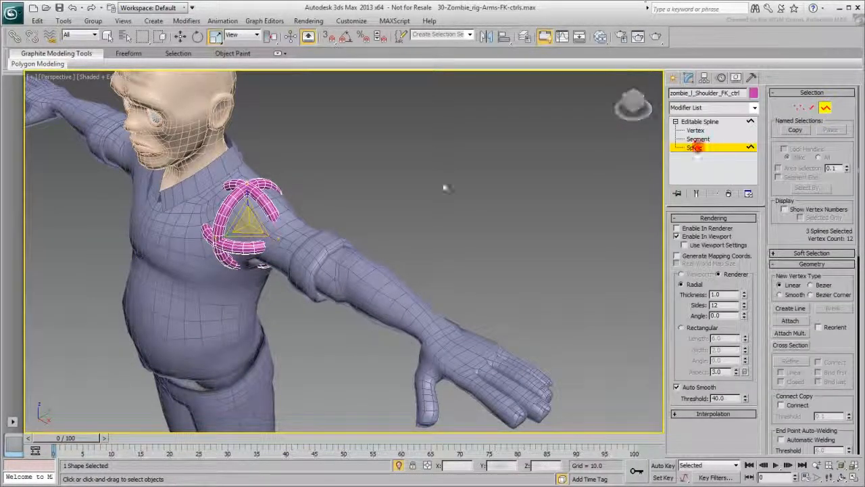
drag(250, 222, 248, 235)
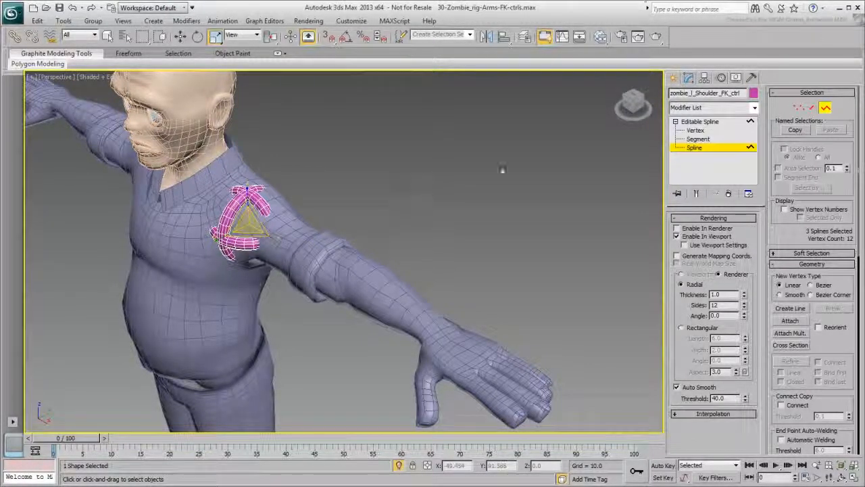
Hide the geometry category again and set the shoulder control's radial thickness to 0.3 with 4 sides
click(735, 77)
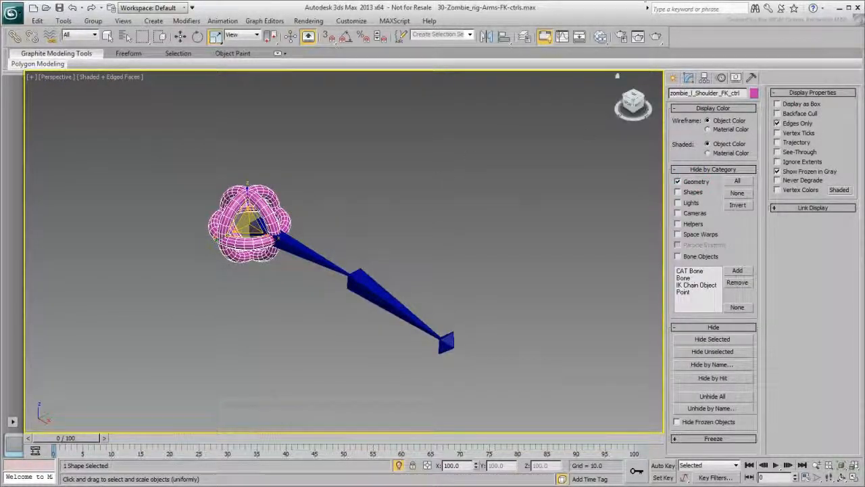
click(688, 77)
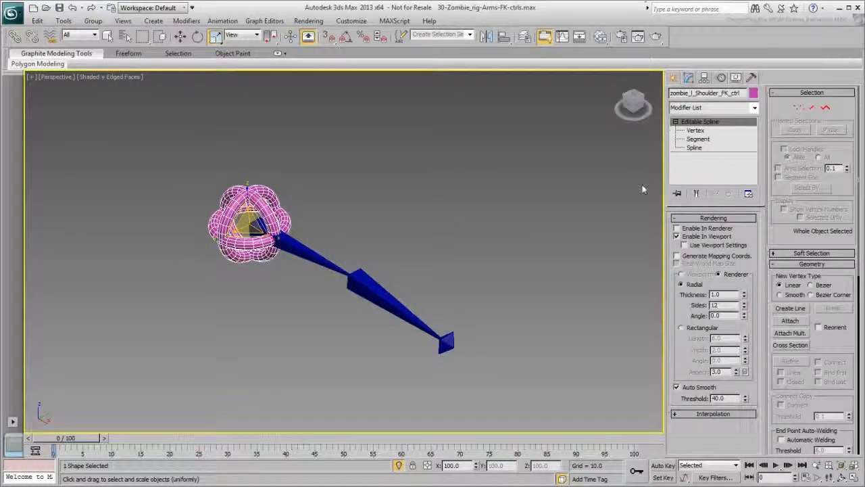
drag(728, 294, 676, 296)
text(.3)
key(Return)
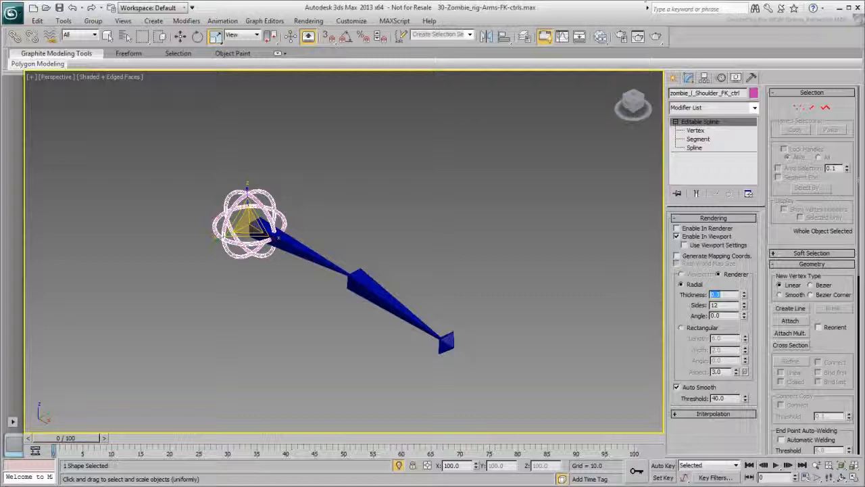
key(Tab)
text(4)
key(Return)
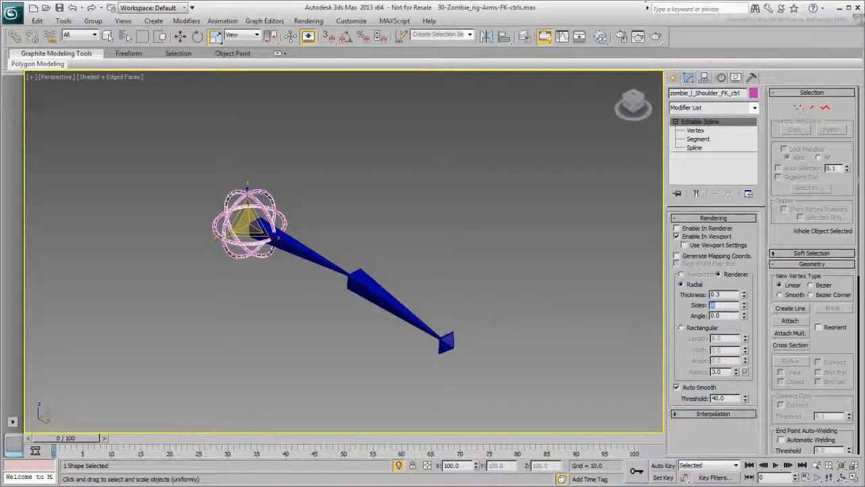
Set the shoulder control's spline interpolation to 4 steps and clear the selection
click(687, 414)
drag(714, 425, 642, 405)
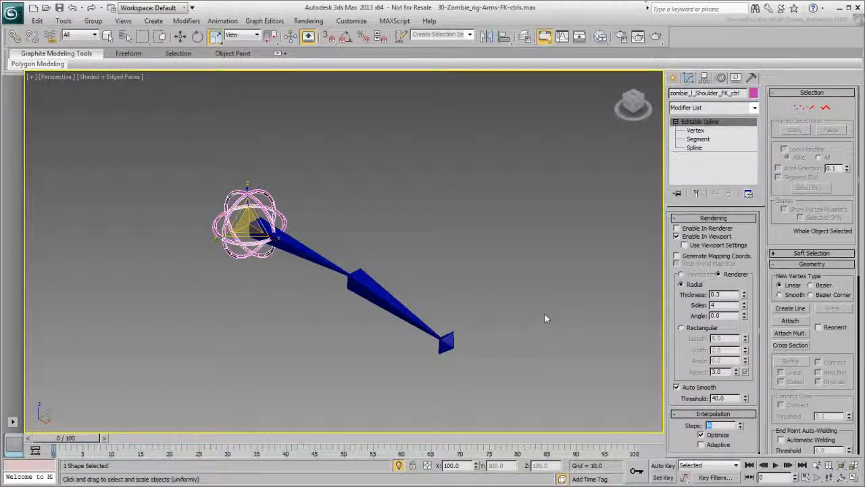
click(428, 246)
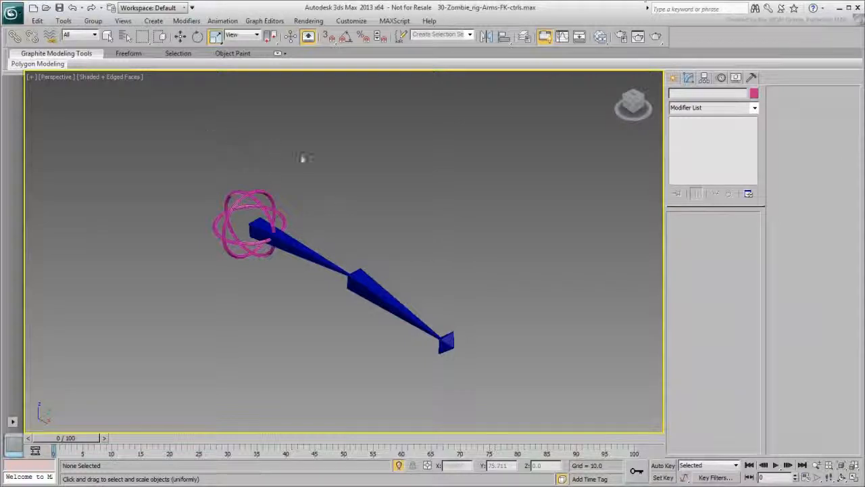
Change the shoulder control's object color to dark blue, ACI 178 in the AutoCAD ACI palette
click(230, 199)
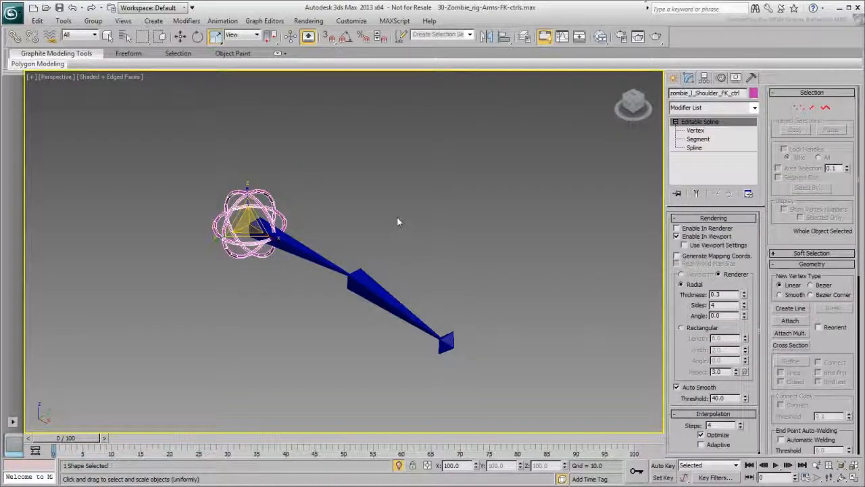
click(753, 93)
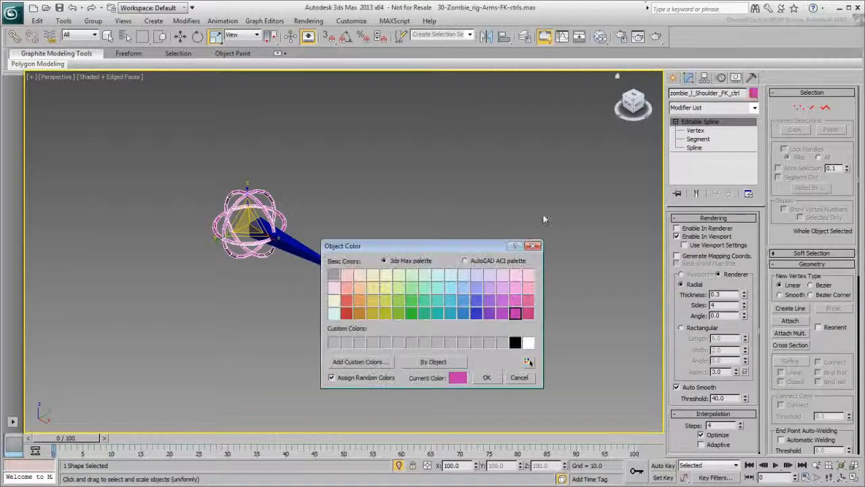
click(472, 262)
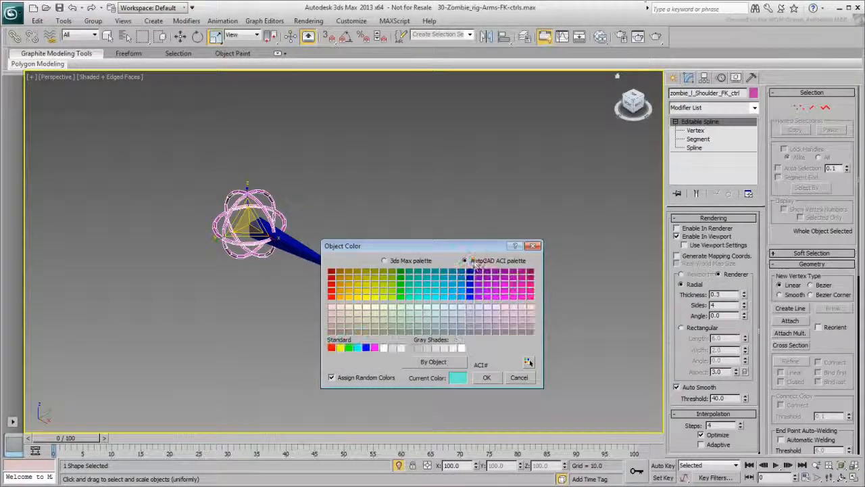
click(469, 271)
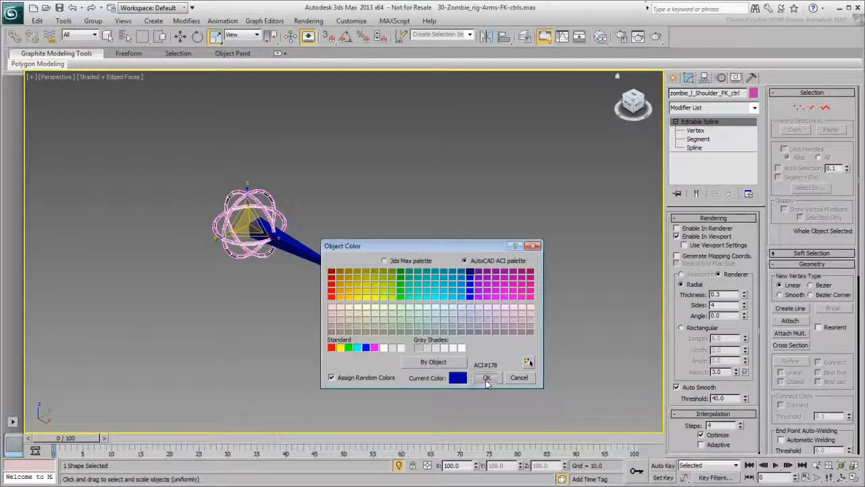
click(487, 379)
click(433, 238)
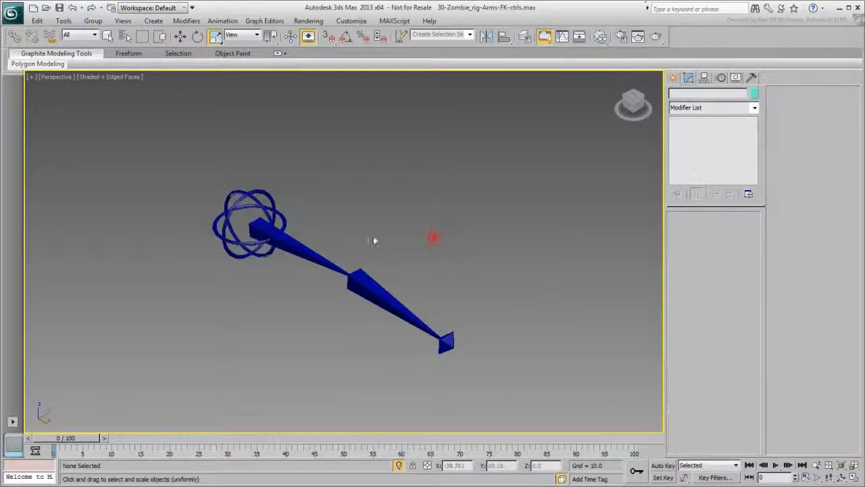
Clone the shoulder control as a copy beside the arm and name it zombie_l_Elbow_FK_ctrl
middle_drag(364, 240, 383, 240)
drag(323, 150, 236, 203)
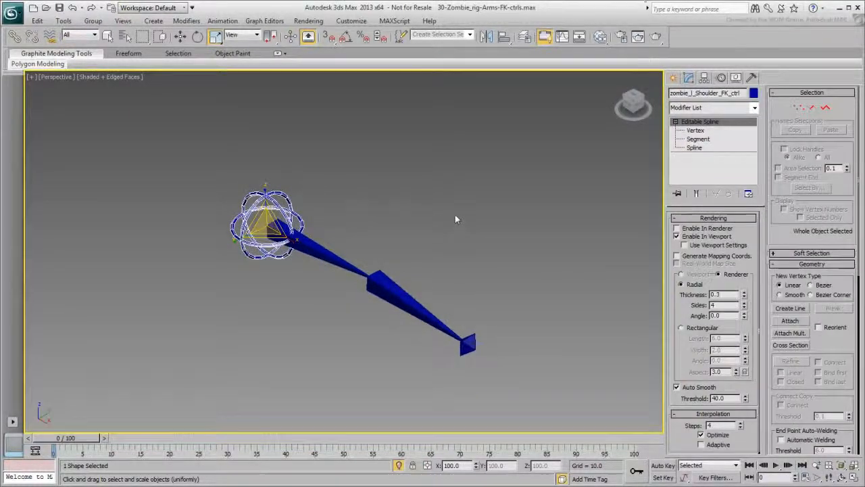
right_click(454, 215)
click(467, 223)
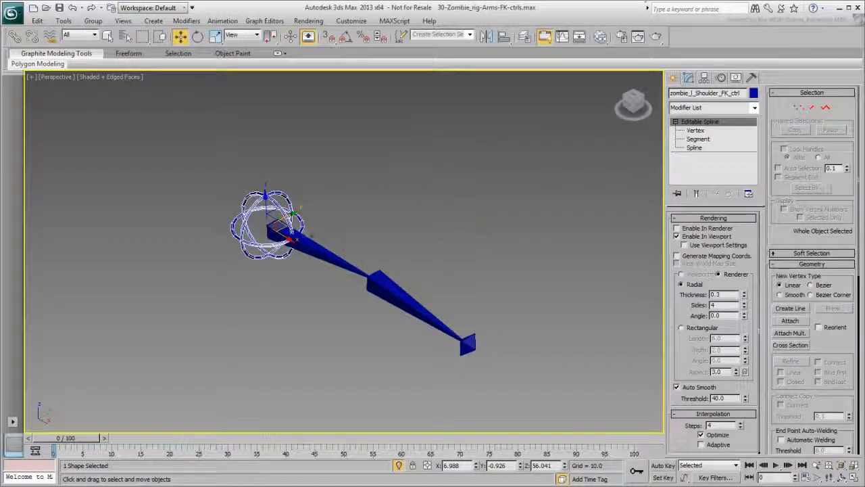
mouse_move(284, 223)
shift+mouse_down()
mouse_move(433, 233)
mouse_move(438, 241)
shift+mouse_up()
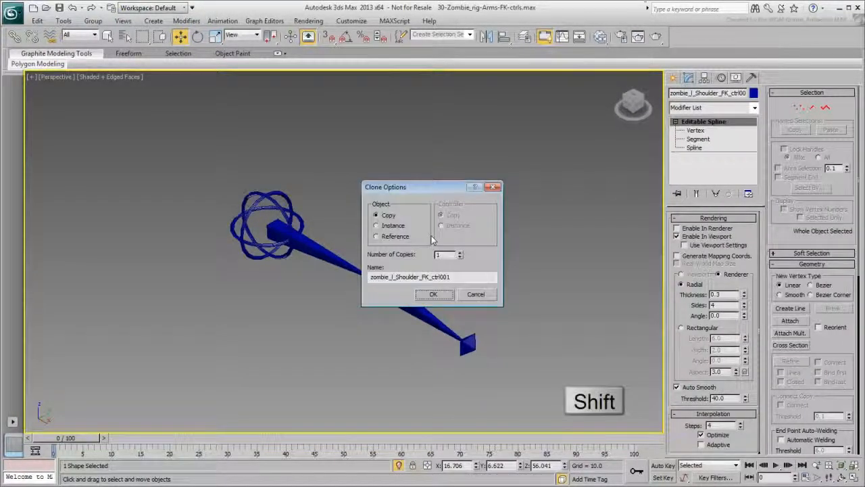
click(460, 276)
key(BackSpace)
key(BackSpace)
key(BackSpace)
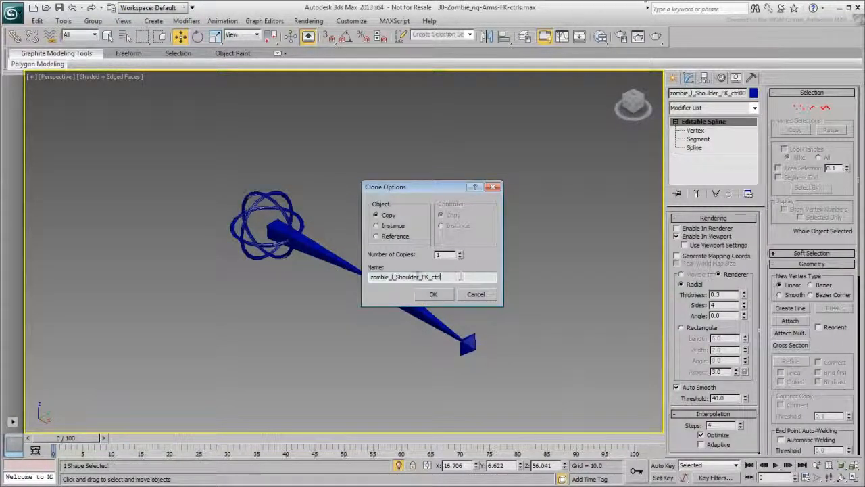
drag(420, 276, 395, 277)
text(Elbow)
click(433, 292)
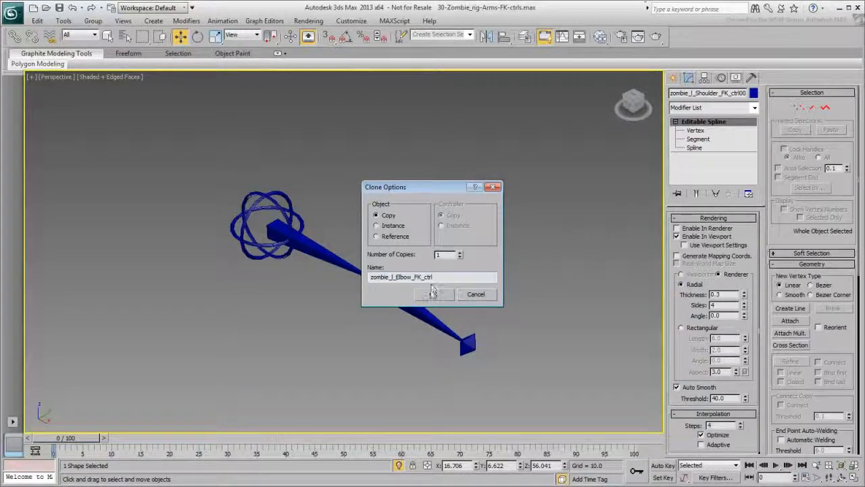
Align the elbow control to the forearm bone, pivot to pivot, matching position and orientation on the X, Y and Z axes
click(504, 37)
click(383, 287)
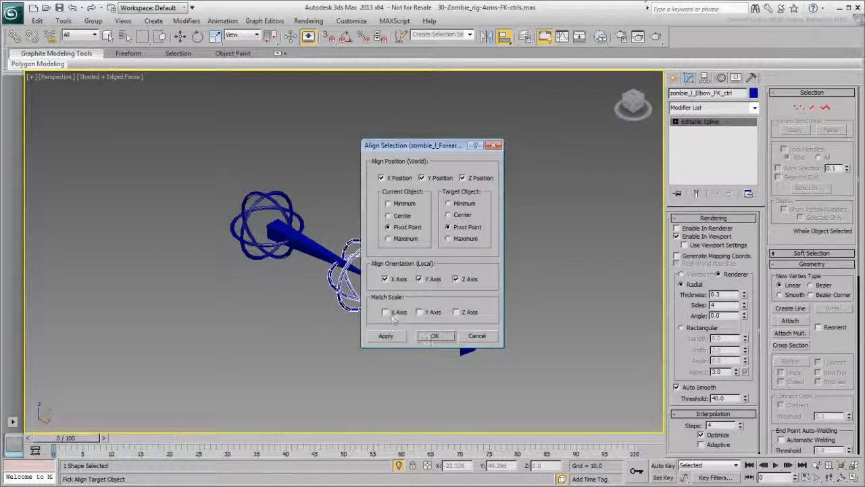
click(434, 335)
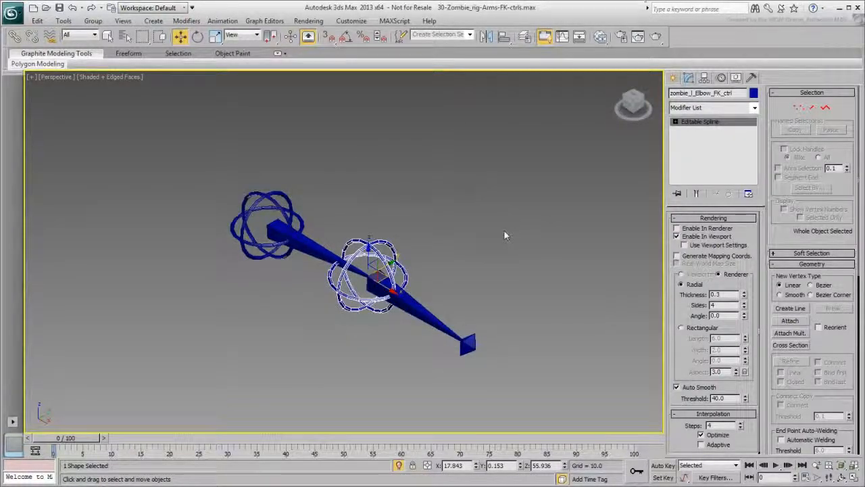
Clone the elbow control as a copy named zombie_l_Hand_FK_ctrl
shift+drag(377, 275, 439, 271)
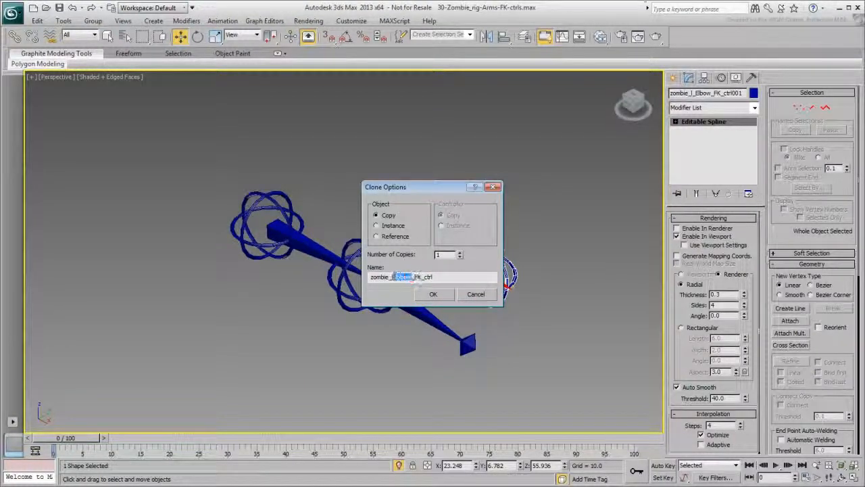
text(Hand)
key(Return)
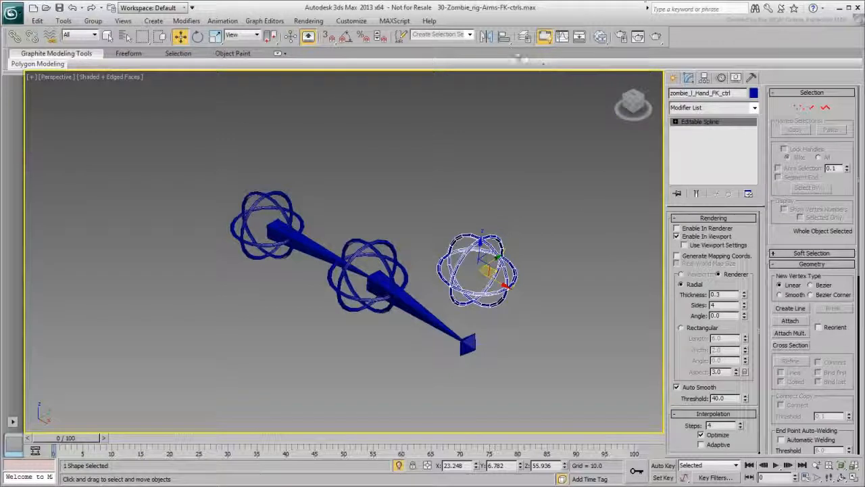
Align the hand control to the wrist bone, pivot to pivot, matching position and orientation on all three axes
click(503, 36)
click(468, 348)
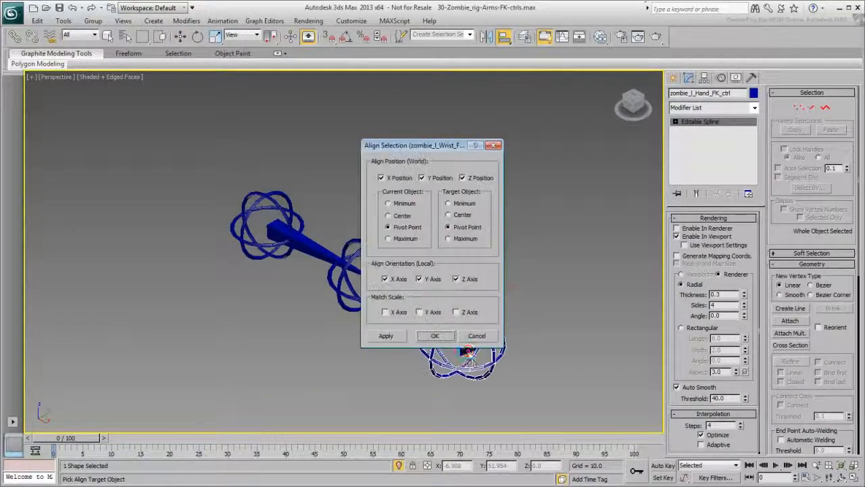
click(434, 336)
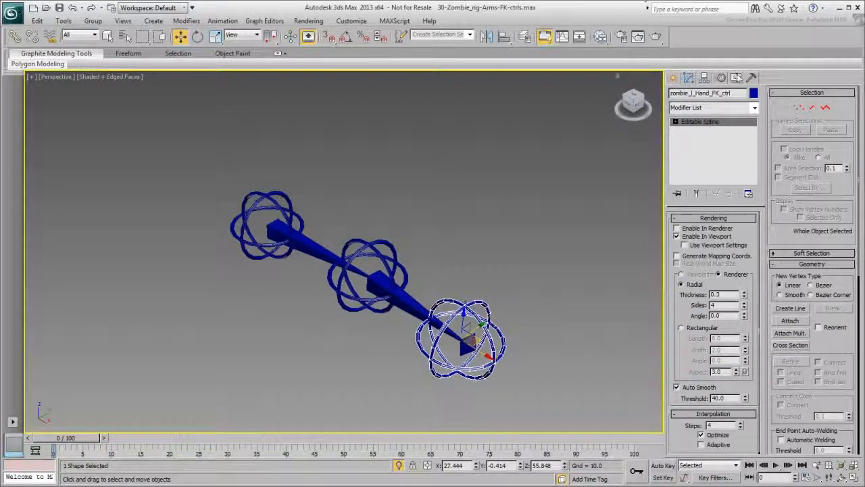
Show the character geometry and scale the hand control's three splines uniformly to about 61 percent to fit around the wrist
click(736, 77)
click(687, 183)
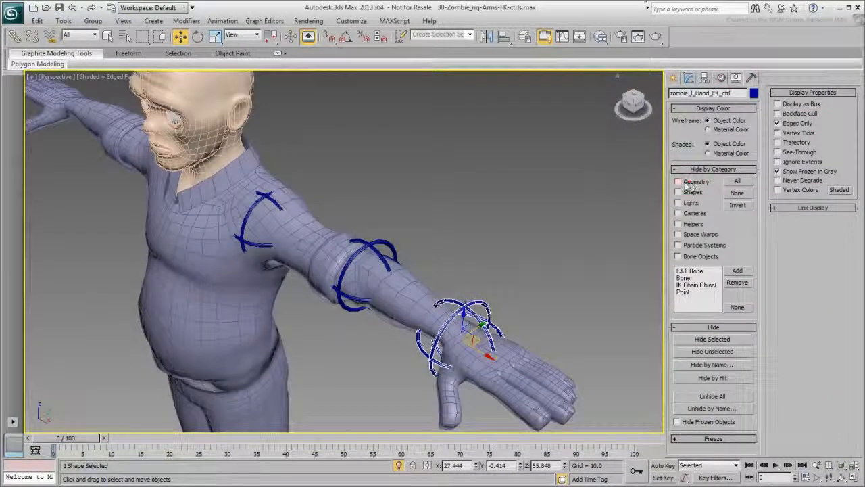
click(688, 77)
click(675, 122)
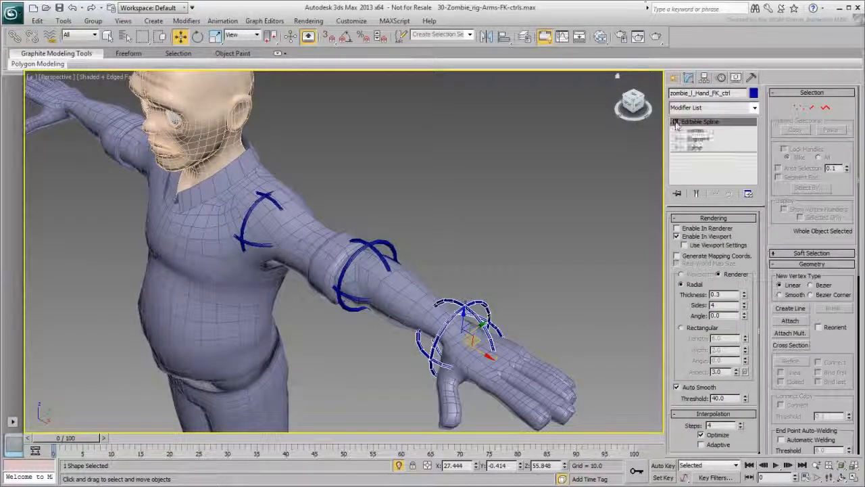
click(694, 147)
drag(585, 237, 394, 349)
right_click(427, 339)
click(437, 365)
drag(463, 343, 465, 377)
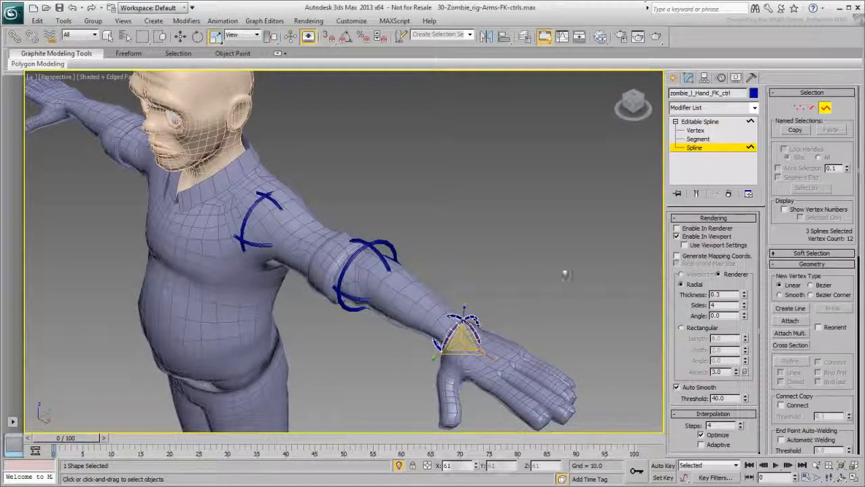
click(706, 147)
Scale all three splines of the elbow control uniformly to about 90 percent, and clear the selection
click(391, 244)
key(3)
drag(315, 360, 315, 360)
drag(369, 275, 370, 282)
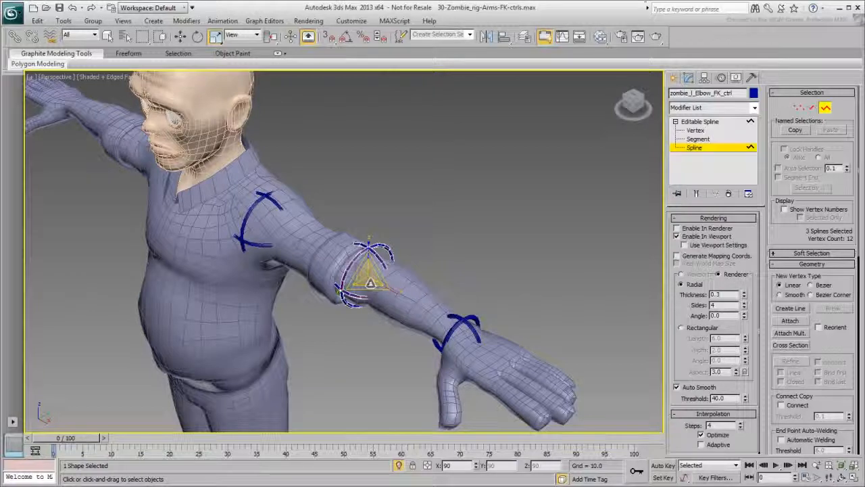
click(706, 147)
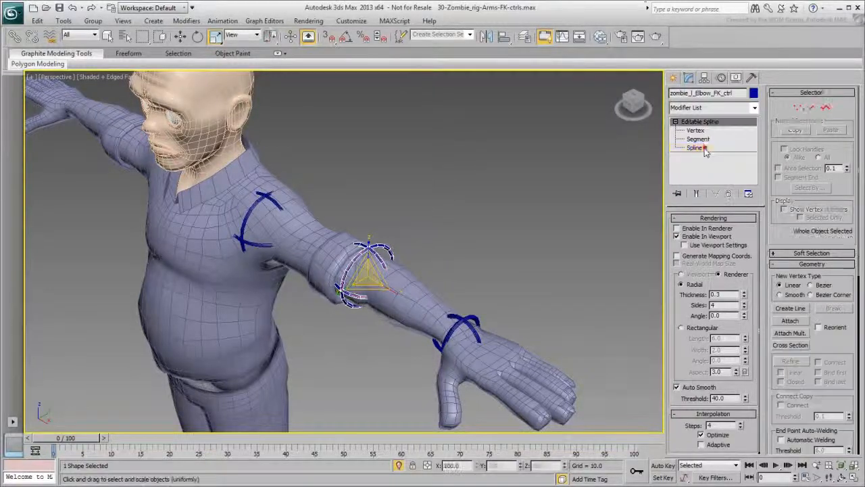
click(472, 221)
Hide the geometry category so only the arm bones and controls are displayed
alt+middle_drag(473, 219, 464, 267)
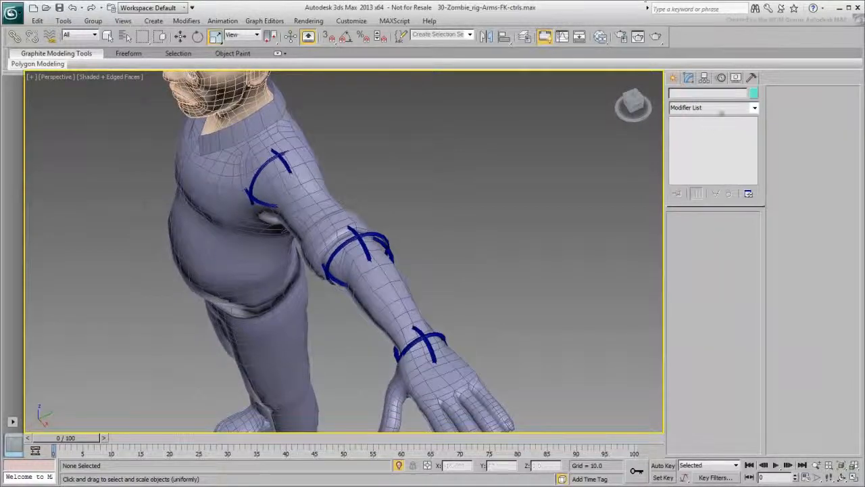
click(735, 77)
click(679, 182)
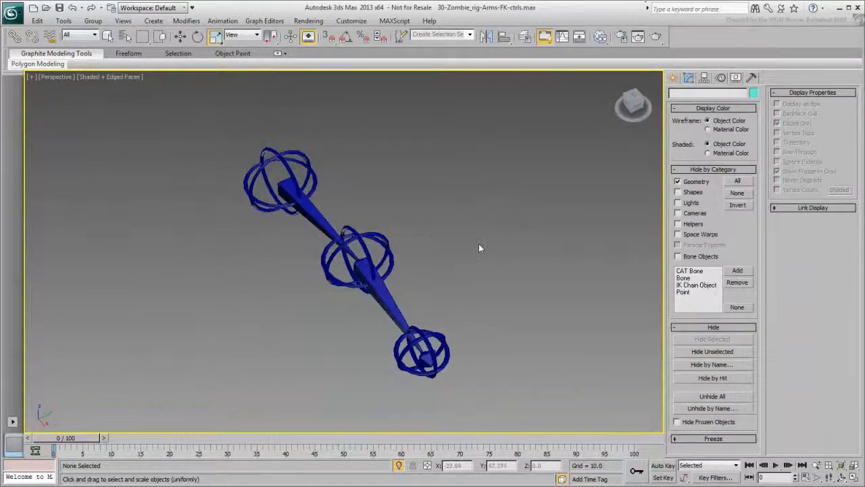
Link the hand control to the elbow control as its parent, and the elbow control to the shoulder control
alt+middle_drag(469, 271, 484, 264)
click(466, 305)
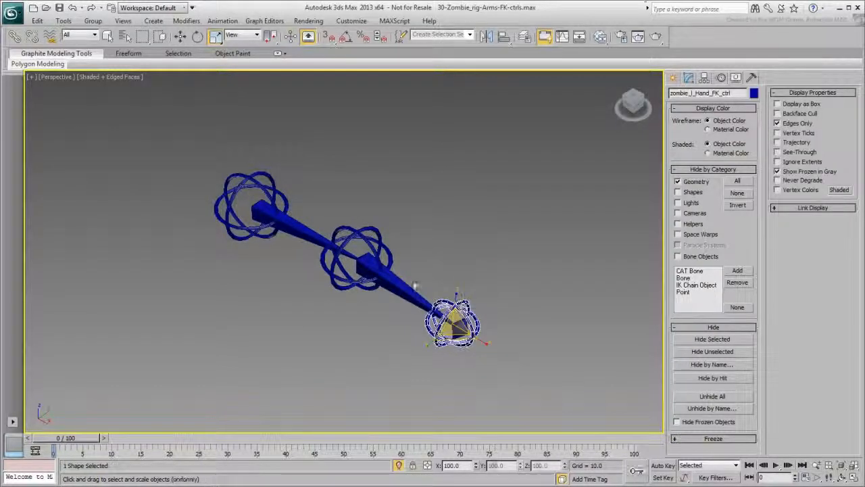
click(15, 37)
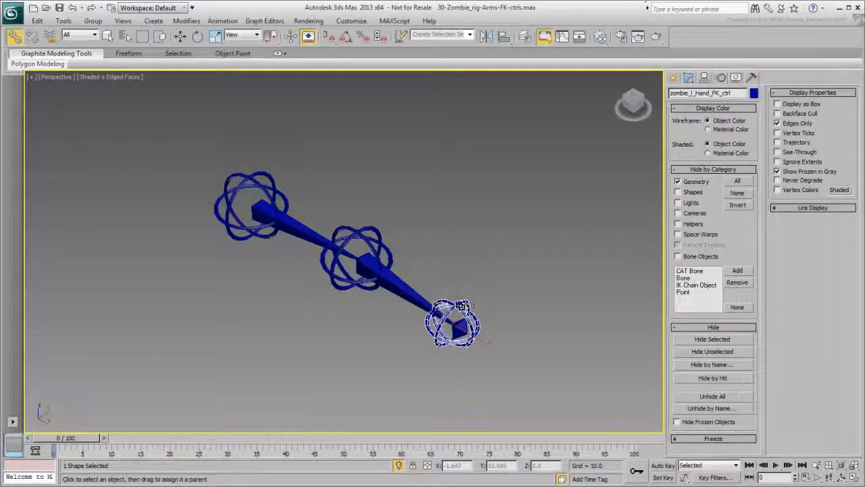
click(368, 230)
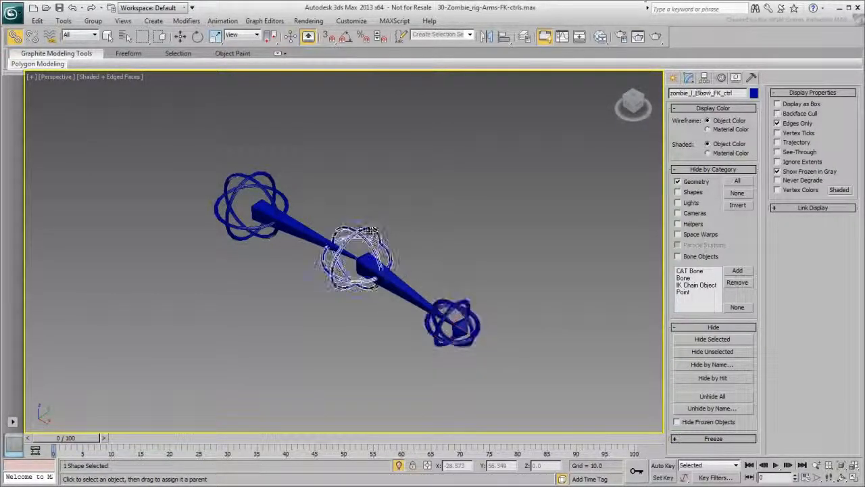
drag(265, 173, 395, 201)
Try rotating the elbow control to test the linked control hierarchy, and clear the selection
right_click(331, 163)
click(367, 176)
click(372, 231)
mouse_move(371, 231)
mouse_down()
mouse_move(396, 216)
mouse_move(372, 231)
mouse_up()
click(467, 176)
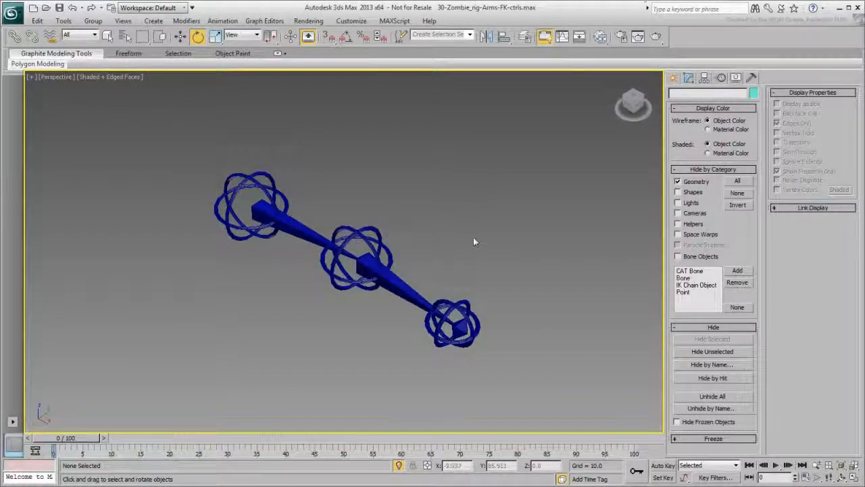
Apply an Orientation Constraint to the wrist bone with the hand control as its target
click(458, 328)
scroll(443, 314, up, 2)
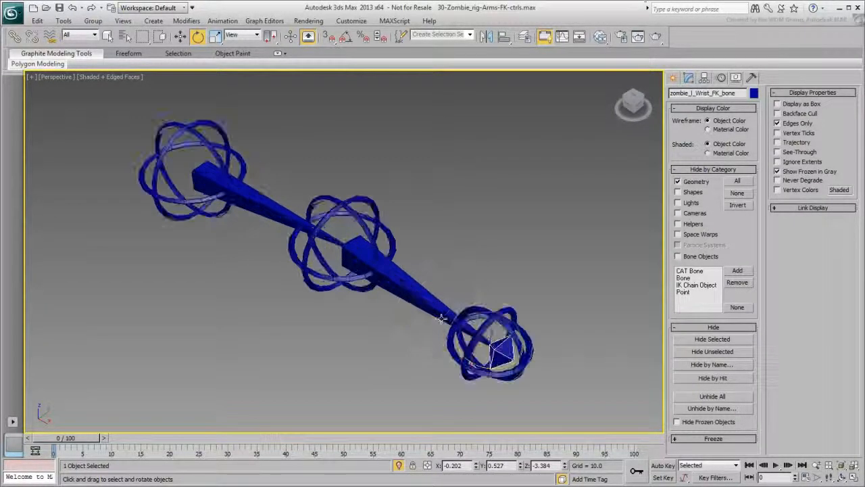
click(223, 21)
click(249, 78)
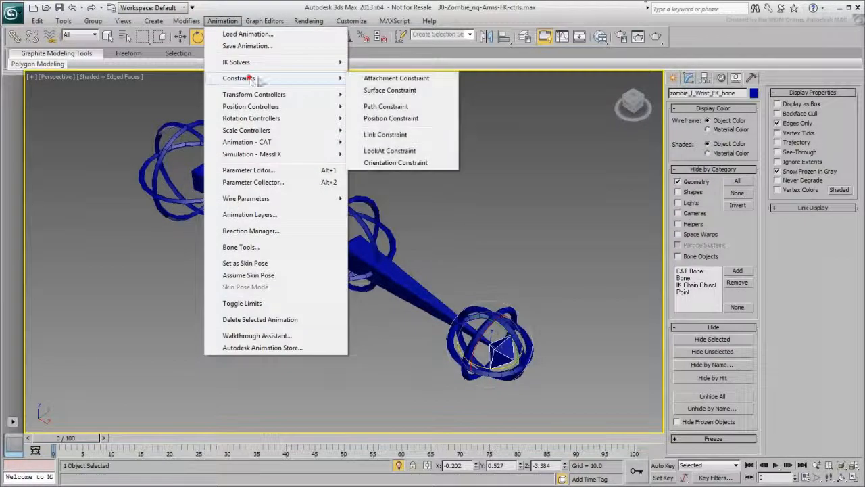
click(394, 163)
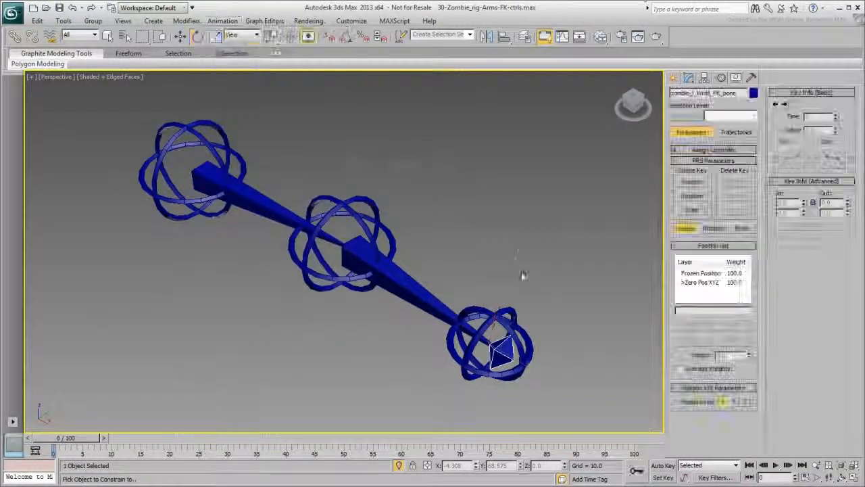
click(502, 311)
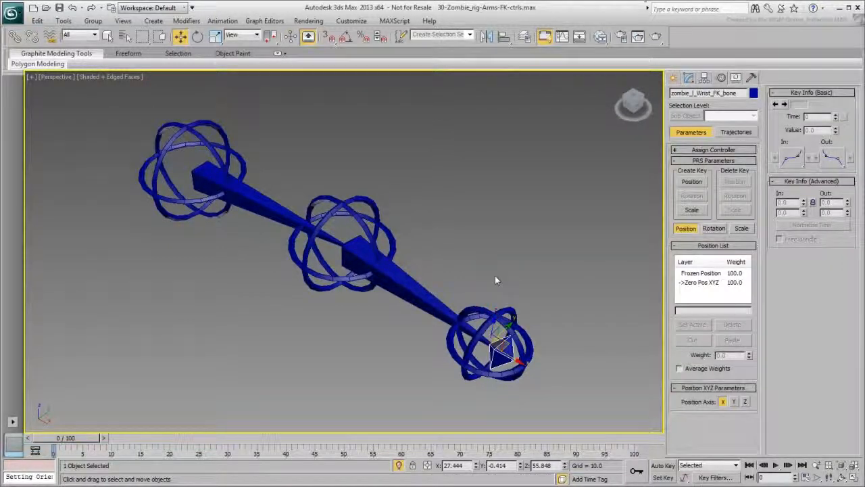
Apply an Orientation Constraint to the forearm bone with the elbow control as its target
click(417, 299)
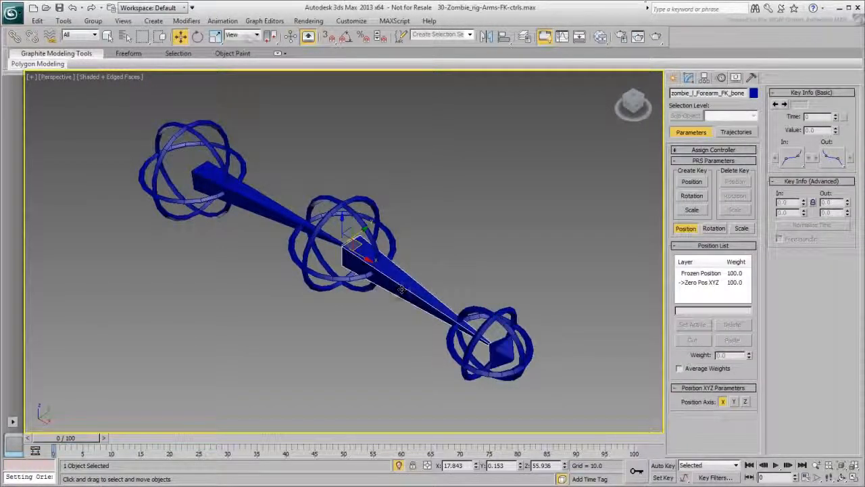
click(222, 21)
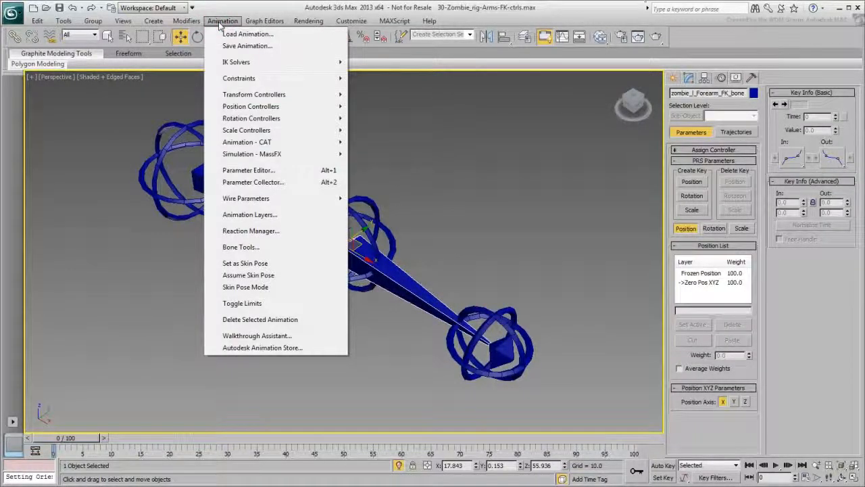
click(248, 78)
click(390, 162)
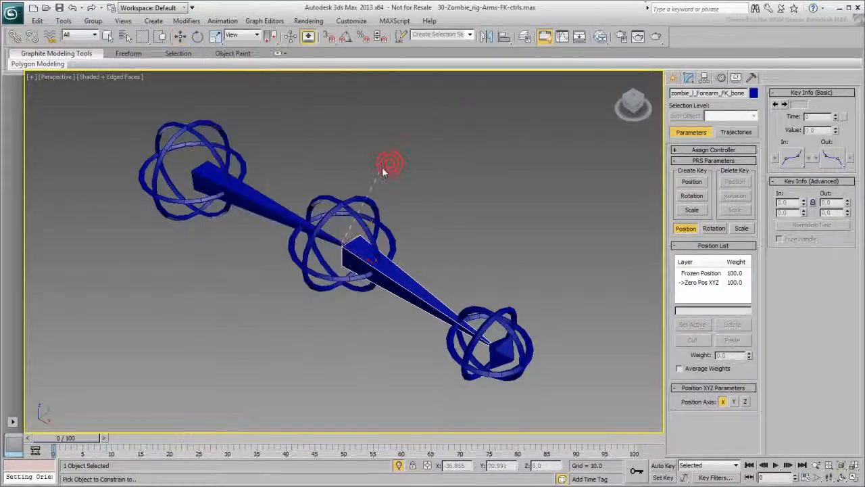
click(365, 200)
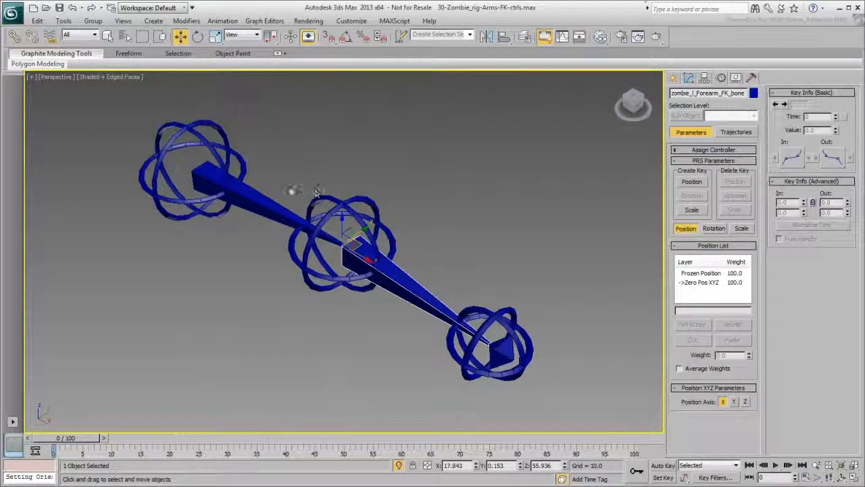
Apply an Orientation Constraint to the shoulder bone with the shoulder control as its target
click(253, 223)
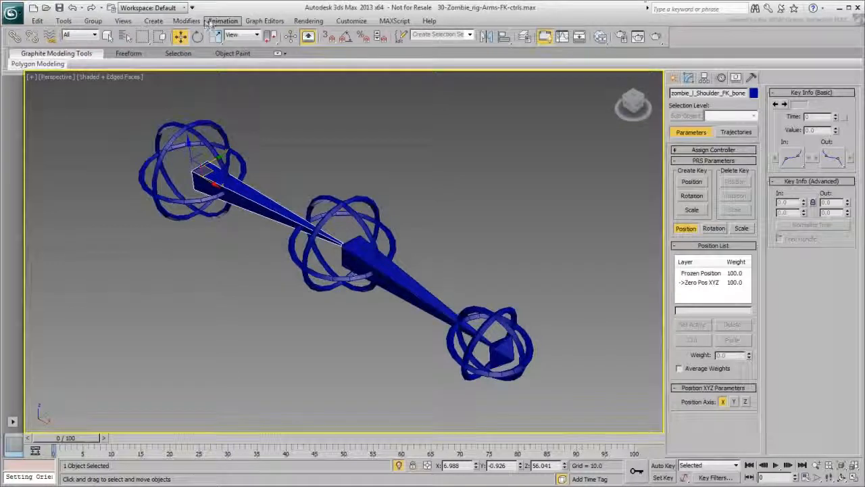
click(211, 21)
mouse_move(244, 78)
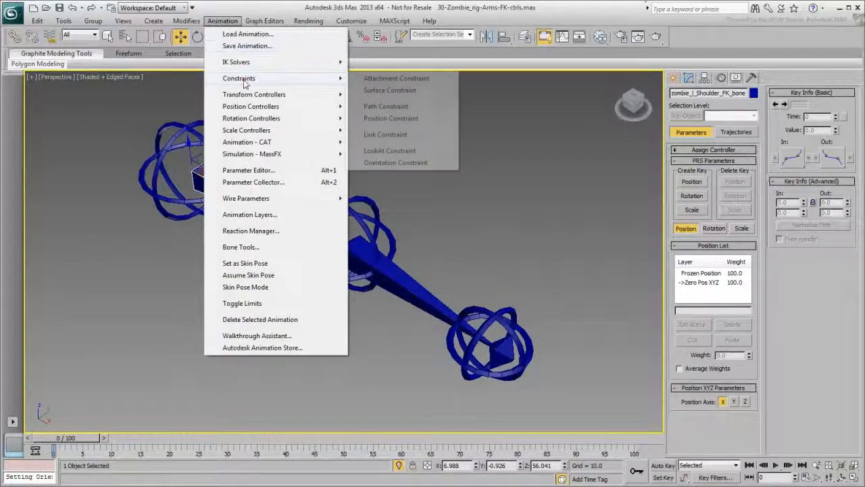
click(386, 162)
click(212, 127)
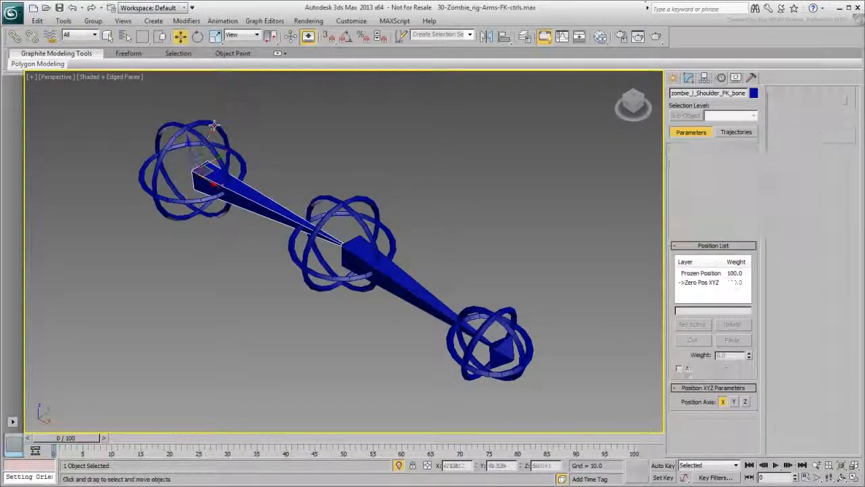
Try rotating the shoulder and elbow controls to test the constrained arm bones, and clear the selection
scroll(320, 167, down, 3)
right_click(310, 162)
click(327, 178)
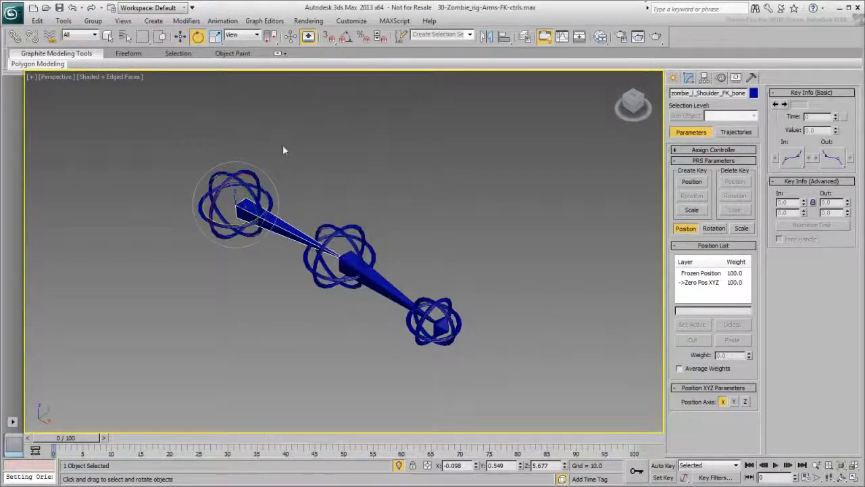
click(234, 179)
drag(236, 181, 264, 182)
right_click(264, 182)
click(344, 240)
drag(343, 239, 465, 278)
right_click(465, 278)
click(441, 319)
click(455, 215)
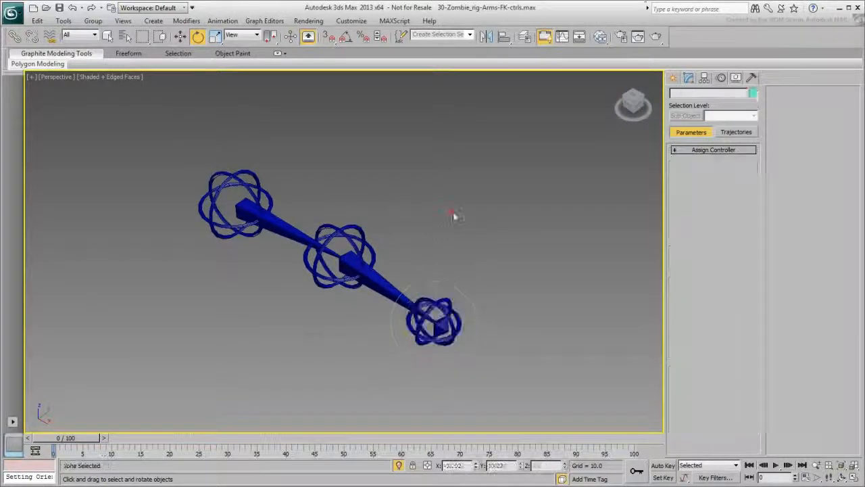
Select the elbow control, switch rotation to the Local reference coordinate system, and test the control's rotation
click(352, 236)
click(251, 35)
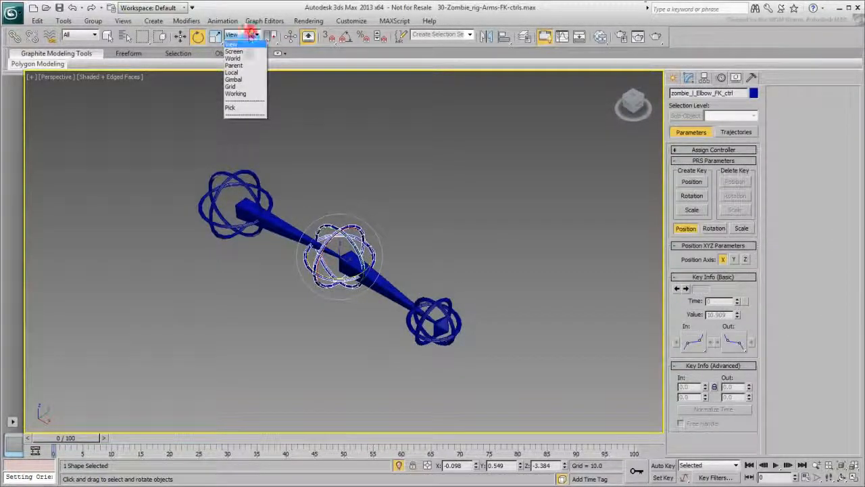
click(238, 70)
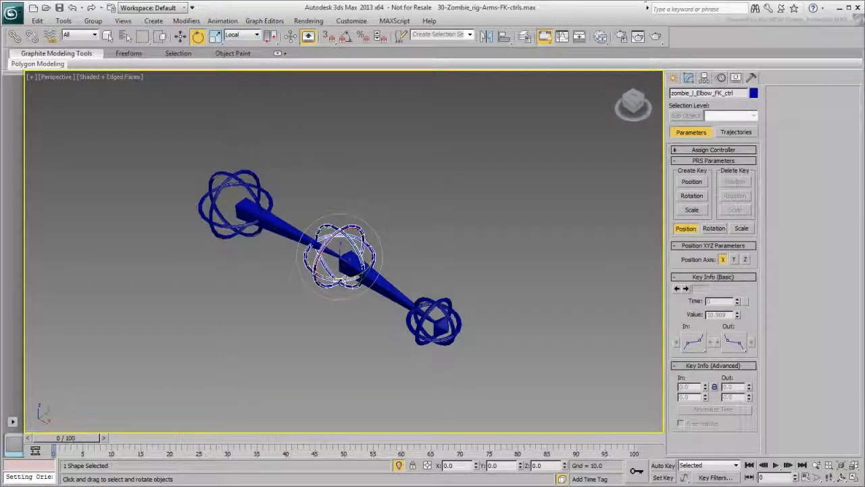
drag(341, 278, 453, 237)
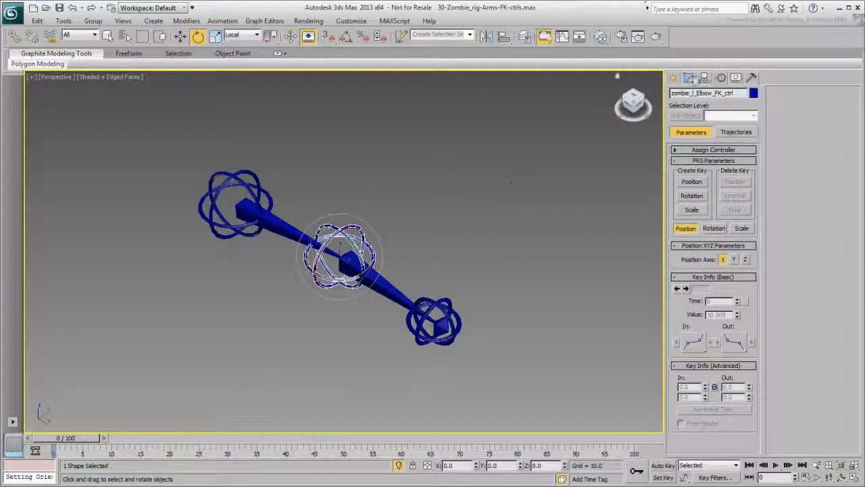
Lock the elbow control's rotation on the X and Y axes and test rotating it
click(704, 77)
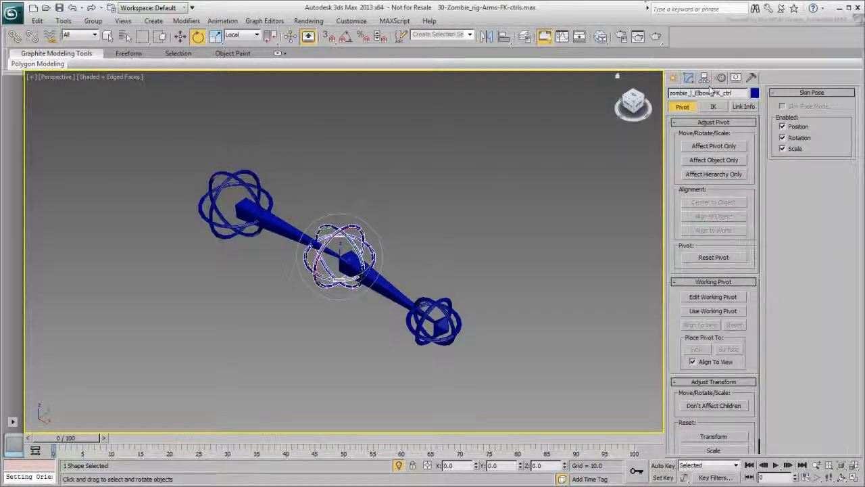
click(744, 108)
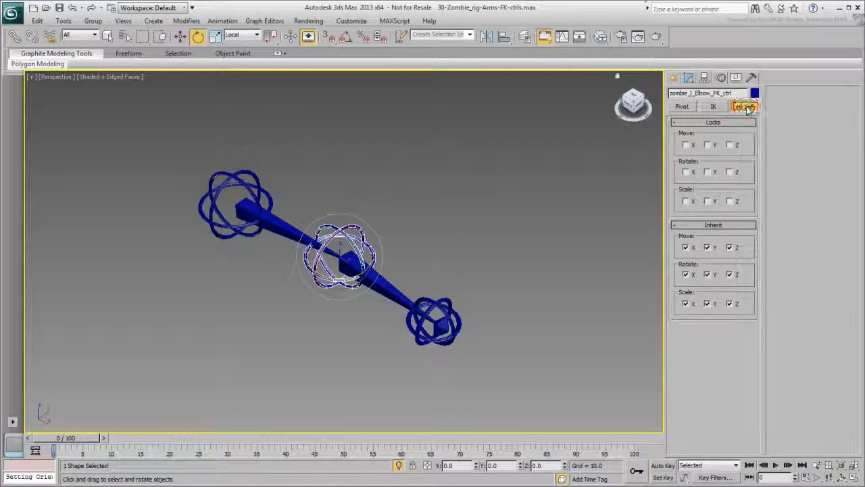
click(684, 171)
click(707, 171)
mouse_move(339, 259)
mouse_down()
mouse_move(347, 247)
mouse_move(291, 251)
mouse_move(307, 270)
mouse_move(283, 277)
mouse_move(335, 263)
mouse_up()
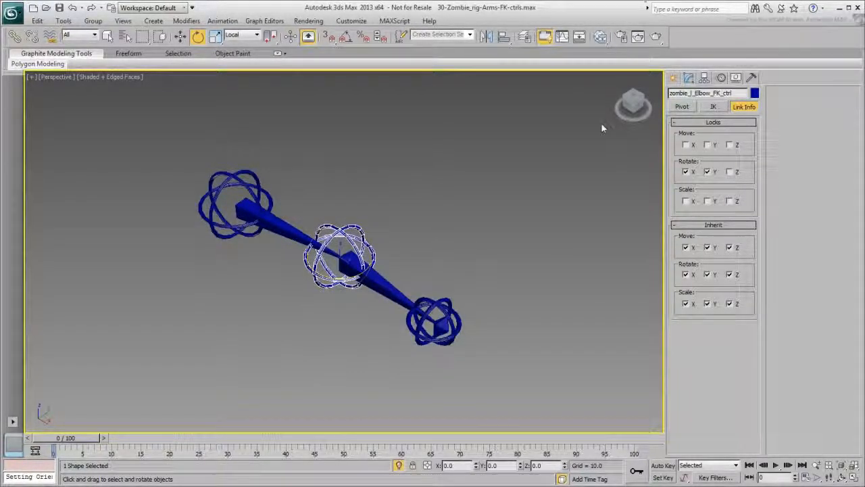
Delete the two upright circle splines from the elbow control, keeping only its horizontal ring
click(688, 77)
click(694, 147)
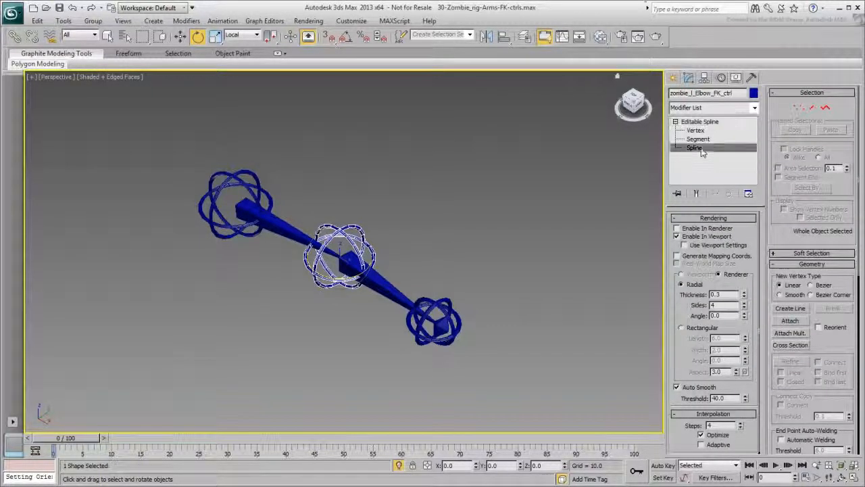
click(700, 148)
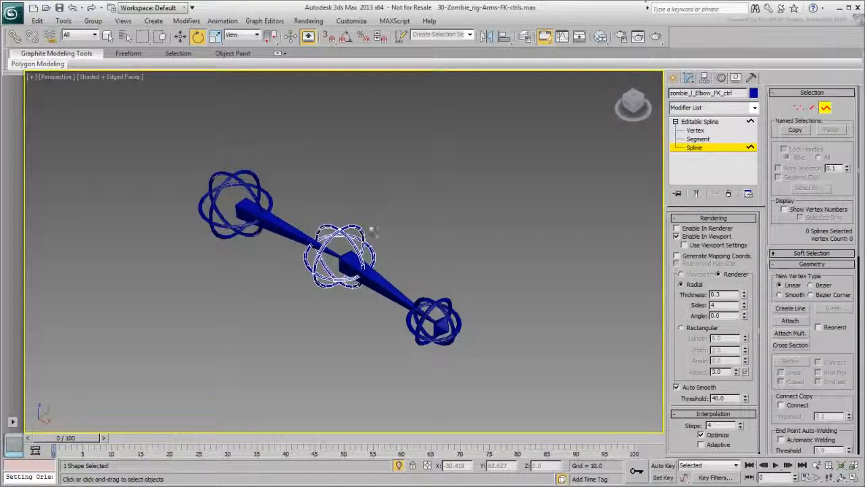
click(350, 225)
key(Delete)
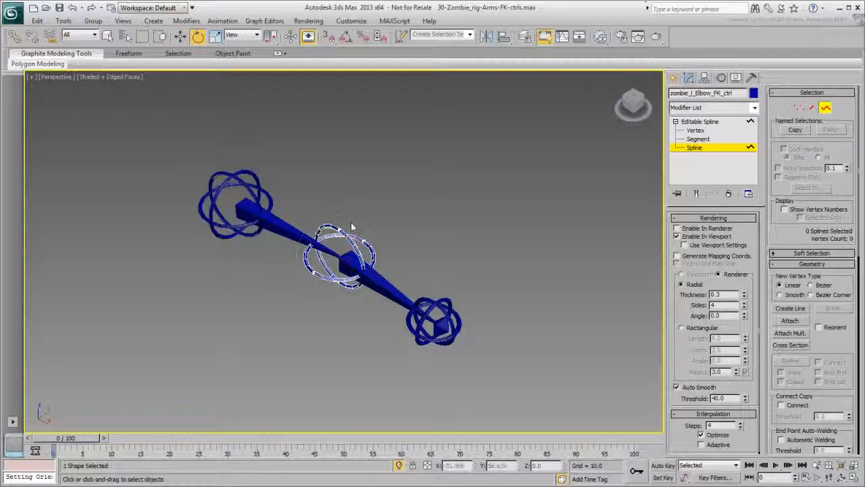
click(334, 227)
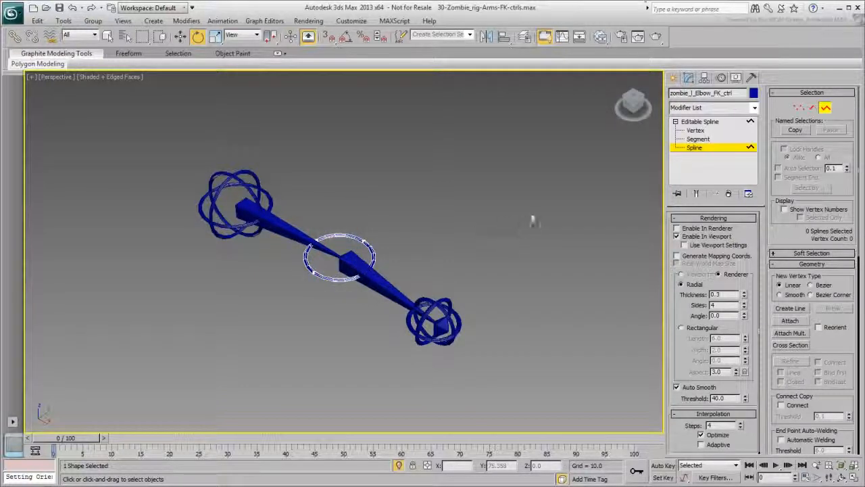
click(700, 148)
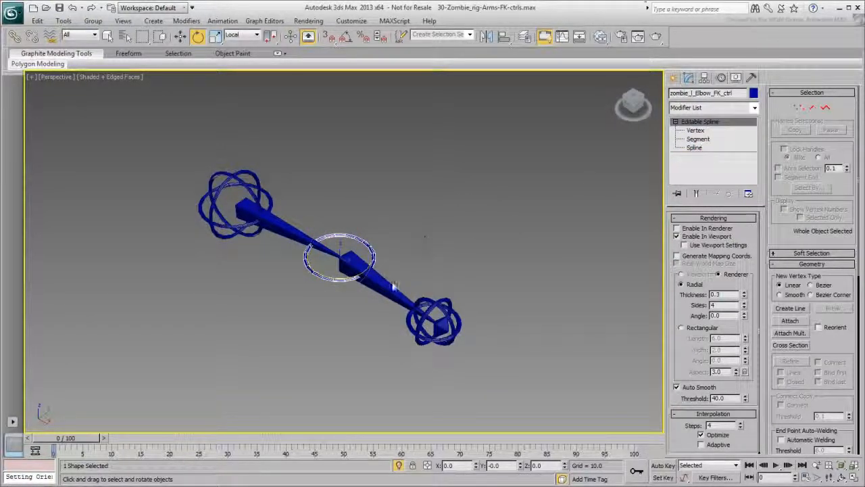
Try rotating the elbow control by its remaining ring, and clear the selection
drag(346, 280, 516, 220)
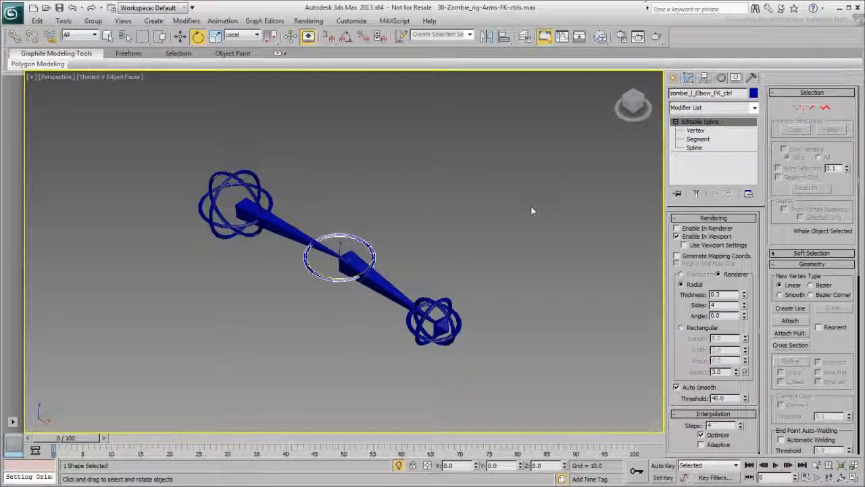
key(w)
click(477, 203)
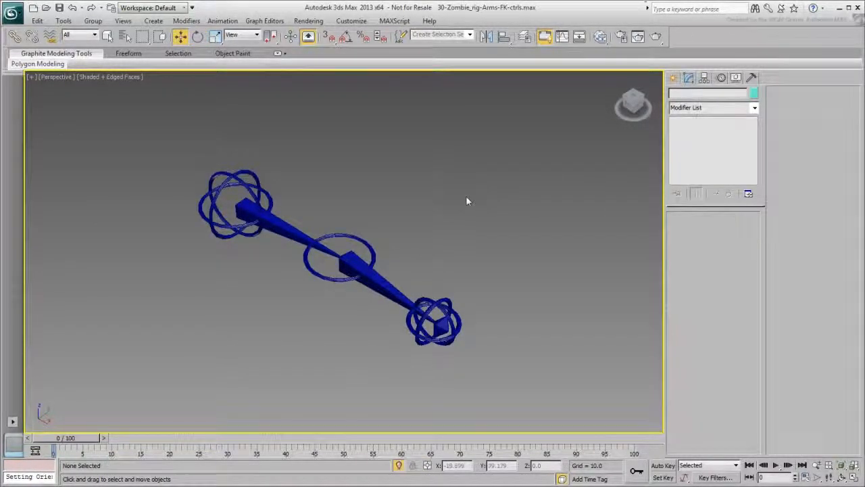
Try rotating the shoulder control in several directions and the elbow control about its free axis
click(226, 186)
right_click(230, 186)
click(247, 202)
drag(246, 202, 252, 192)
right_click(253, 192)
drag(245, 226, 231, 190)
right_click(251, 223)
right_click(232, 190)
click(319, 274)
drag(319, 274, 429, 199)
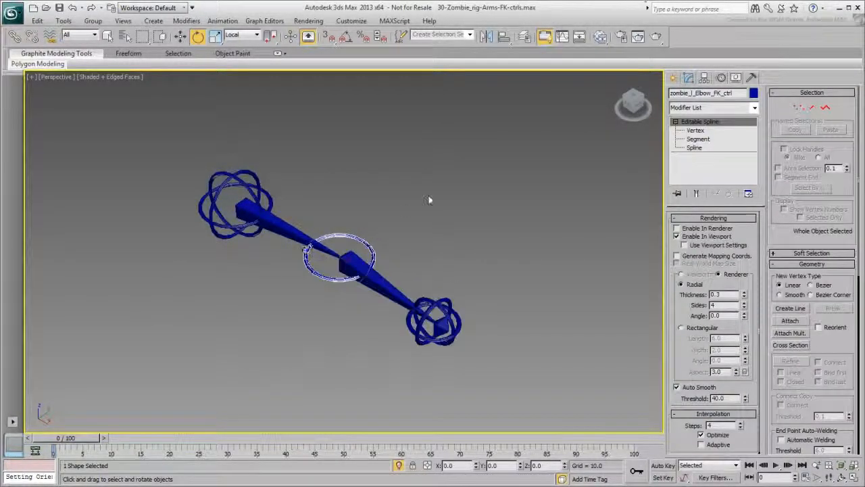
Try moving the elbow and hand controls away from their joints, cancel each move, and clear the selection
right_click(419, 204)
click(434, 209)
drag(352, 261, 454, 229)
right_click(459, 232)
drag(449, 300, 481, 254)
right_click(481, 254)
click(475, 188)
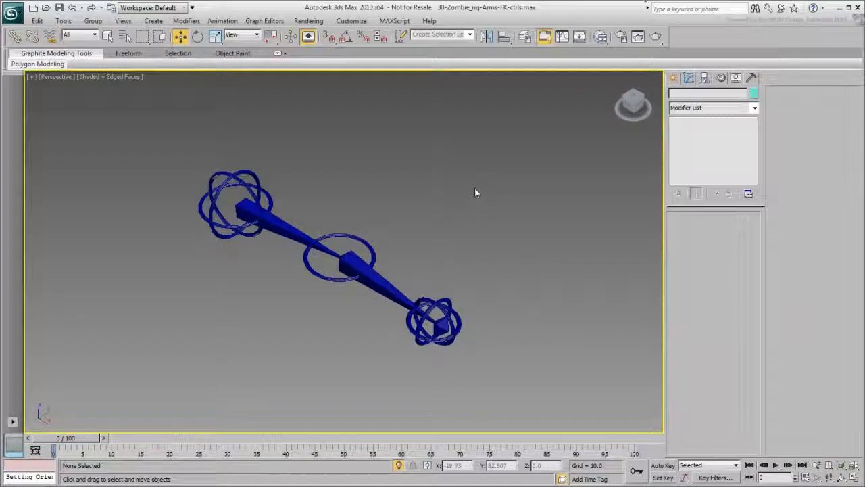
Lock movement on X, Y and Z for the hand, elbow and shoulder controls together
click(447, 306)
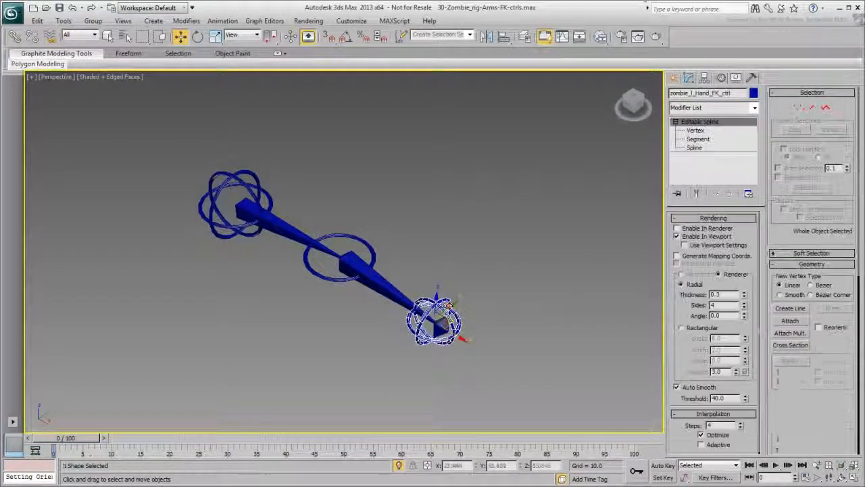
ctrl+click(366, 244)
ctrl+click(261, 191)
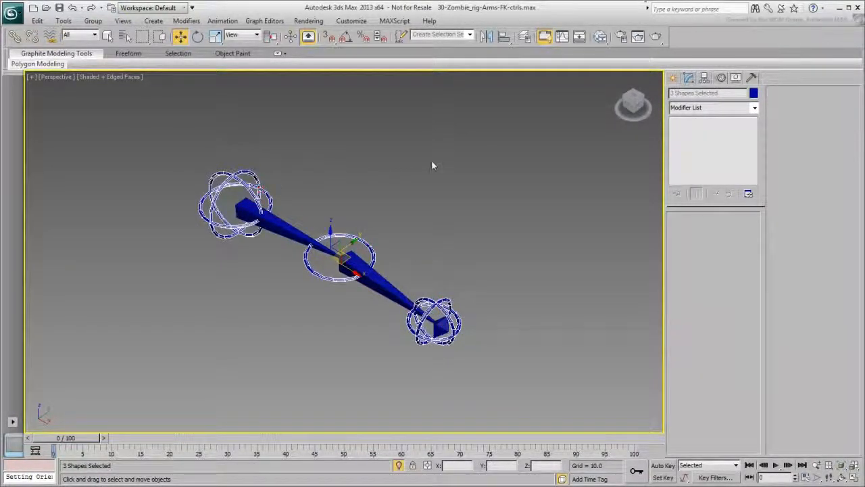
click(703, 77)
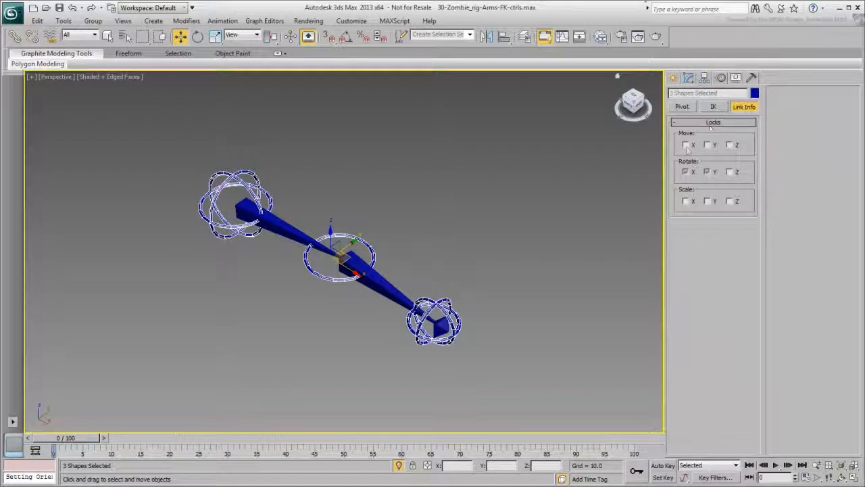
click(706, 144)
click(729, 144)
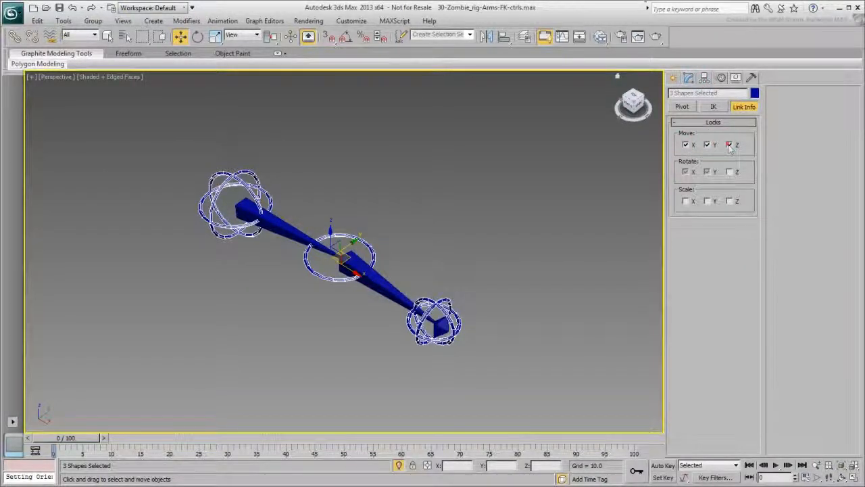
click(485, 174)
Test the movement-locked elbow and shoulder controls by trying to rotate each, cancelling every rotation
click(235, 187)
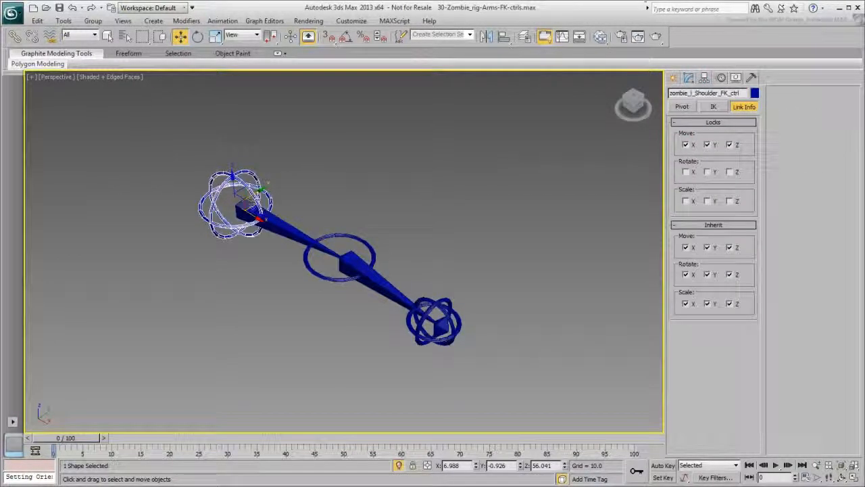
click(372, 249)
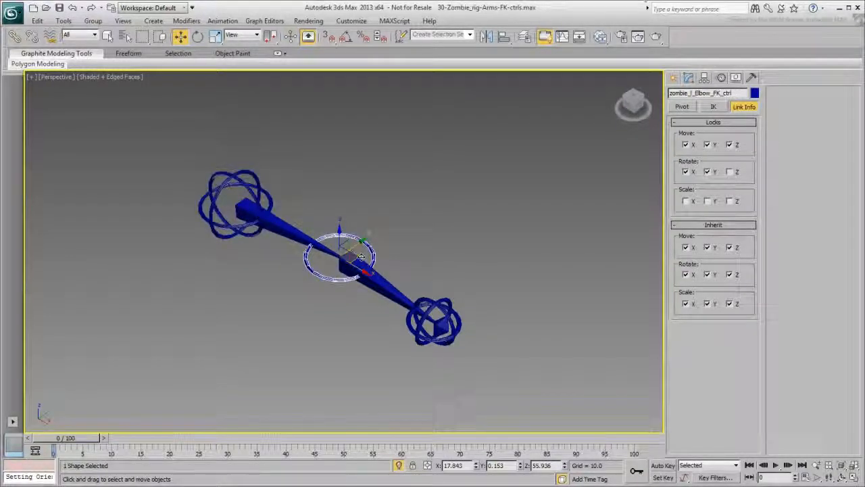
right_click(392, 251)
click(407, 254)
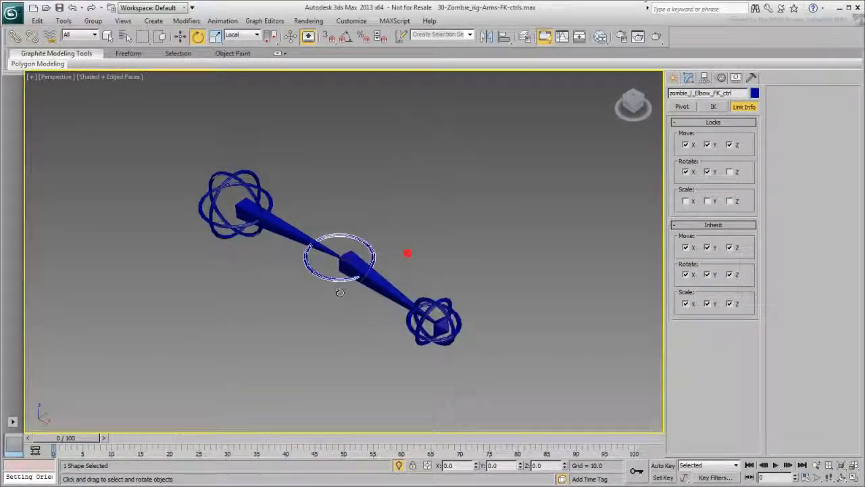
drag(344, 278, 312, 265)
right_click(312, 265)
click(250, 175)
mouse_move(241, 201)
mouse_down()
mouse_move(252, 218)
mouse_move(230, 206)
mouse_move(242, 197)
mouse_up()
right_click(242, 198)
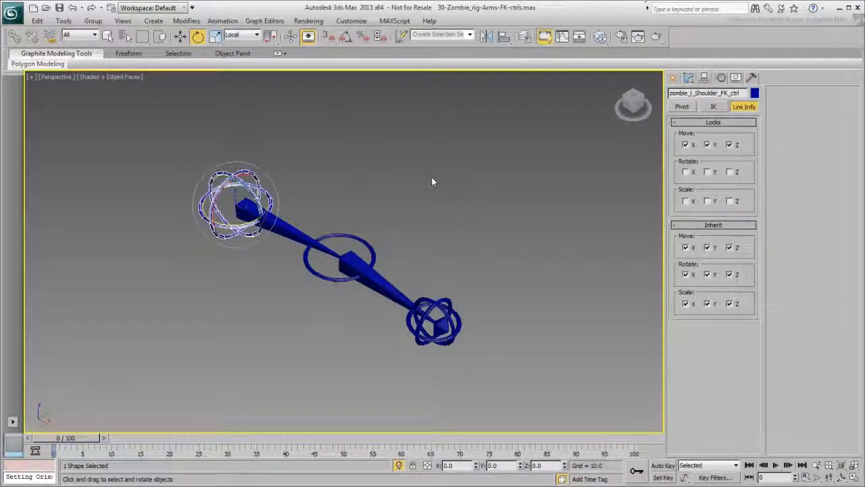
Exit isolation to show the full rig and link the shoulder control to the left collarbone as its parent
click(398, 465)
alt+middle_drag(292, 348, 299, 295)
click(17, 36)
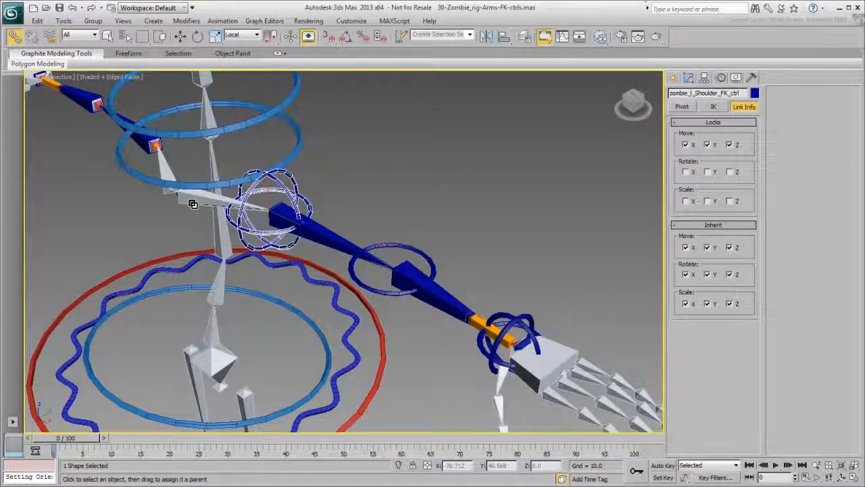
Try rotating the arm controls and the left collarbone bone to test the linked arm, and clear the selection
right_click(268, 207)
click(280, 225)
drag(291, 223, 327, 265)
mouse_move(368, 290)
mouse_down()
mouse_move(395, 325)
mouse_move(372, 292)
mouse_up()
click(491, 359)
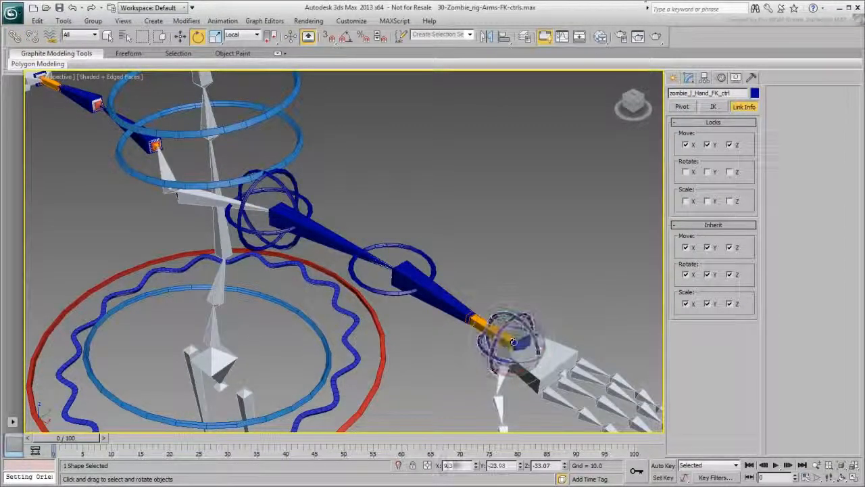
click(198, 199)
drag(198, 200, 421, 174)
drag(179, 192, 440, 174)
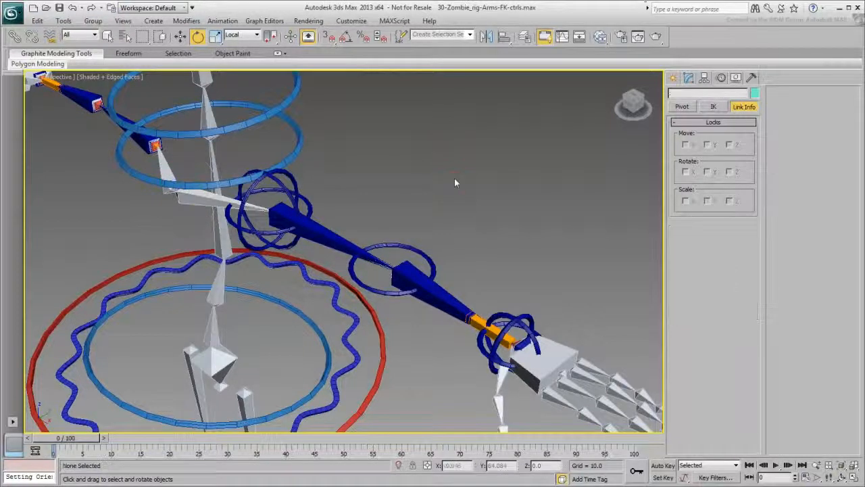
Freeze the transforms of the hand, elbow and shoulder controls together, and clear the selection
click(509, 316)
ctrl+click(410, 249)
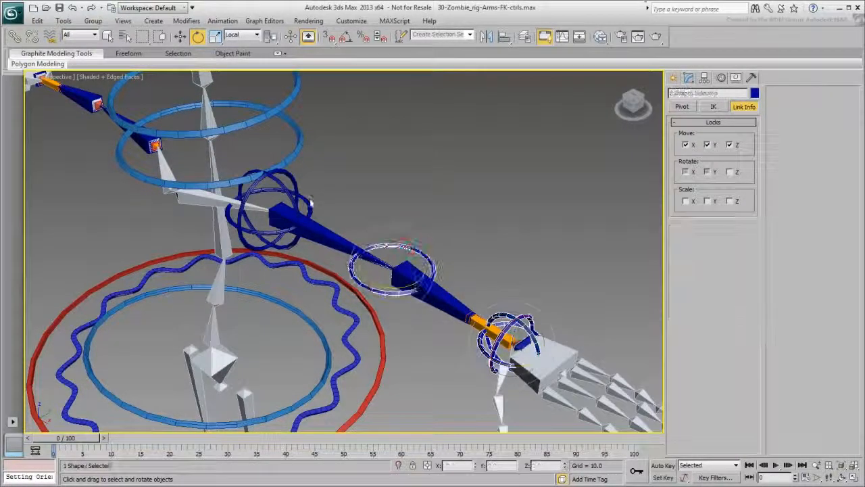
ctrl+click(270, 172)
click(720, 78)
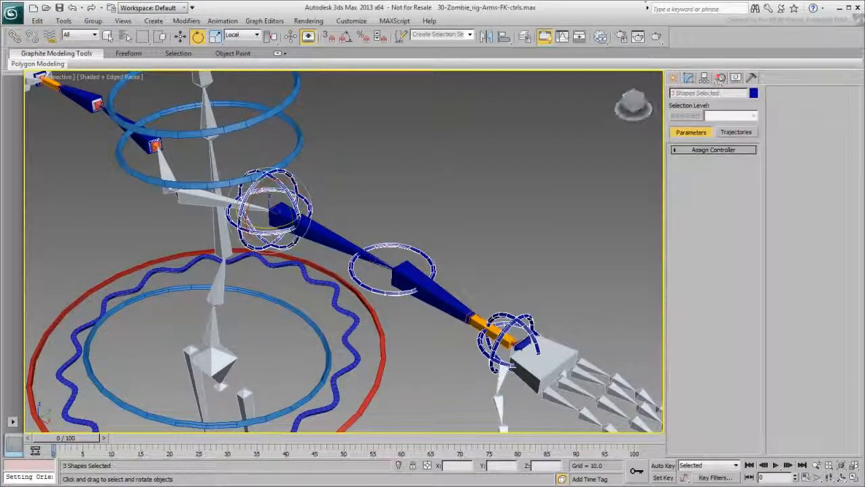
click(713, 149)
right_click(411, 191)
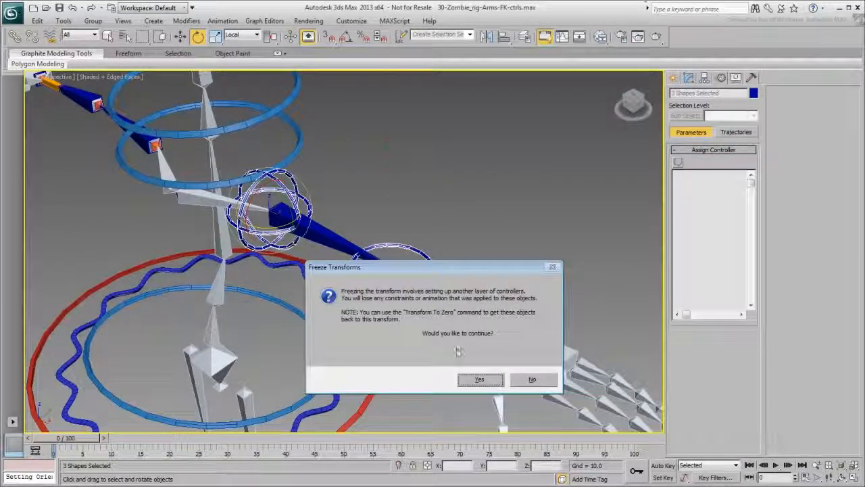
click(478, 380)
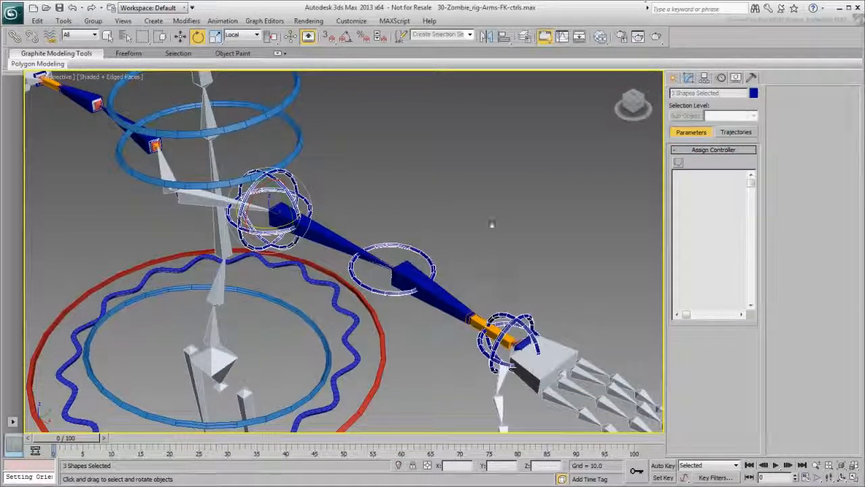
click(490, 226)
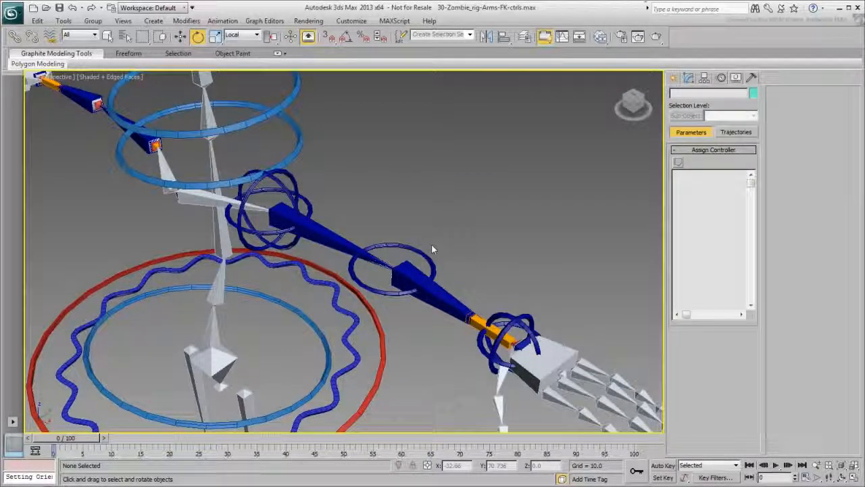